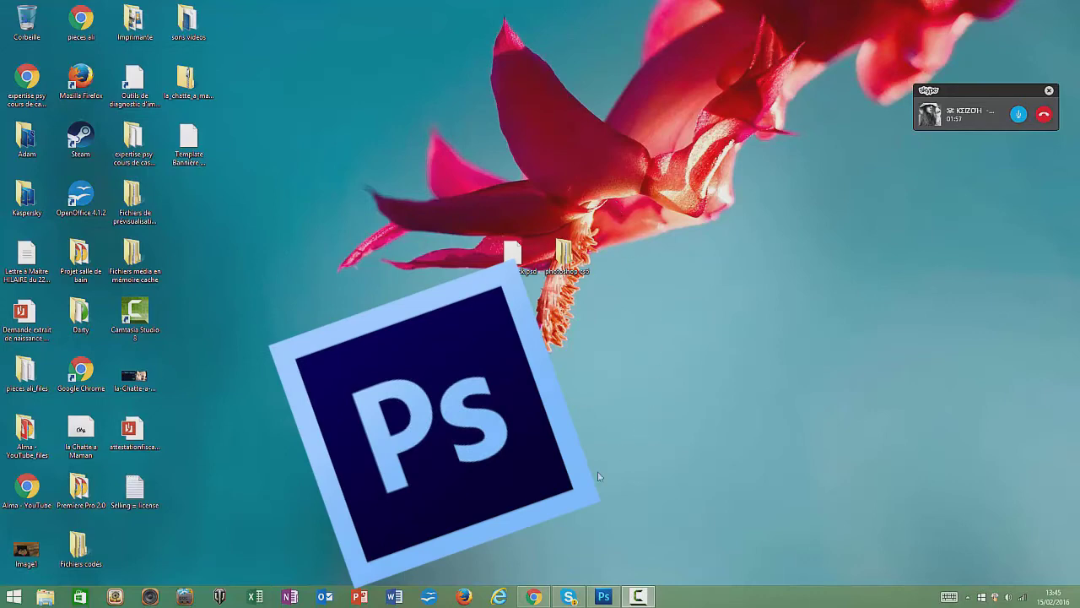
Switch to Chrome, search Google for "blue gradient" and open the image results
click(534, 595)
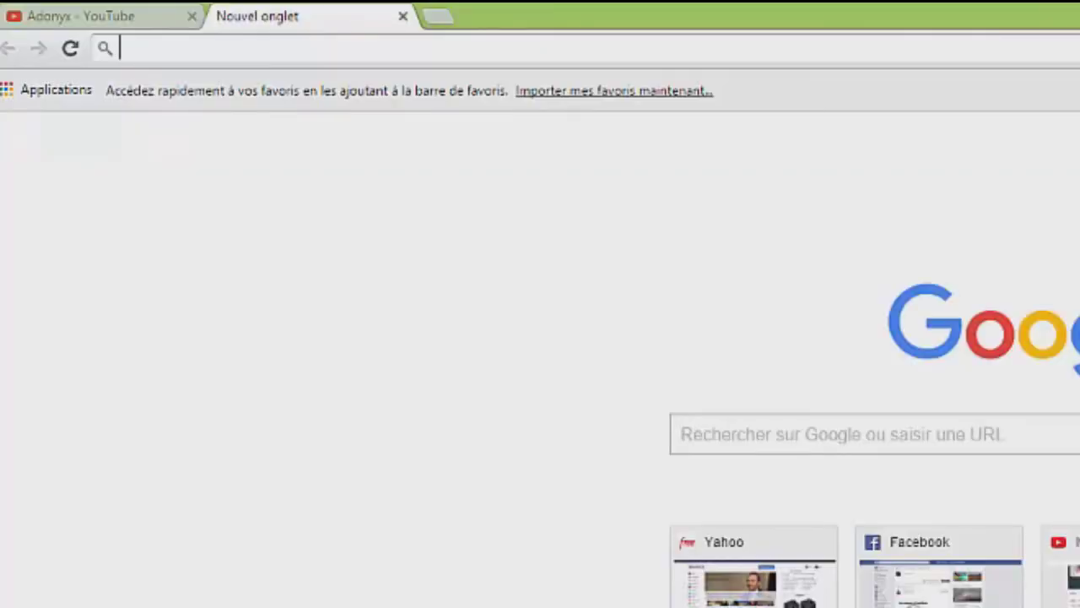
text(ble)
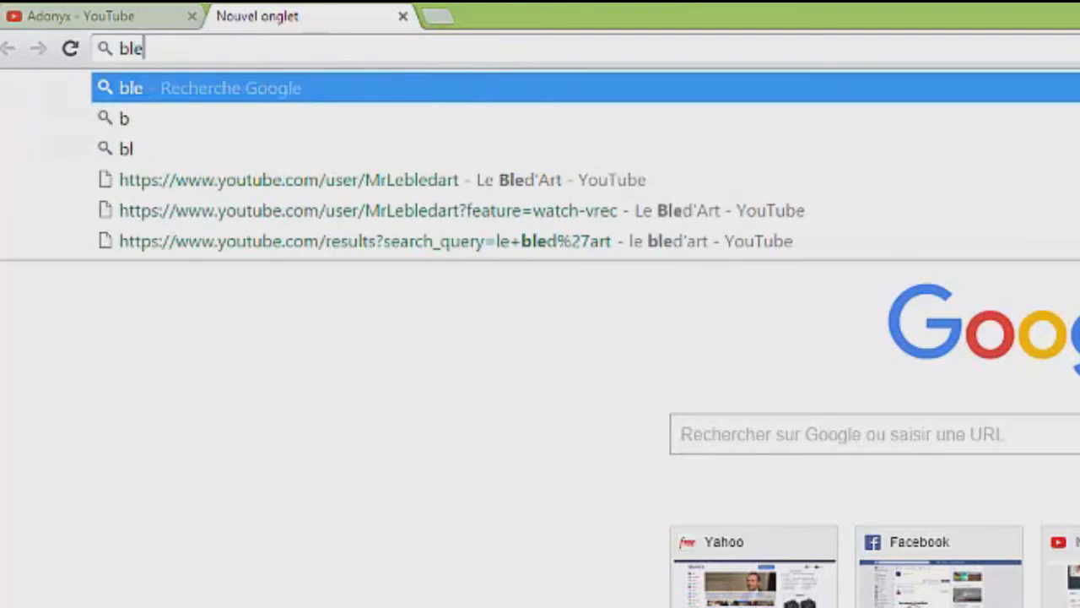
text(u gradie)
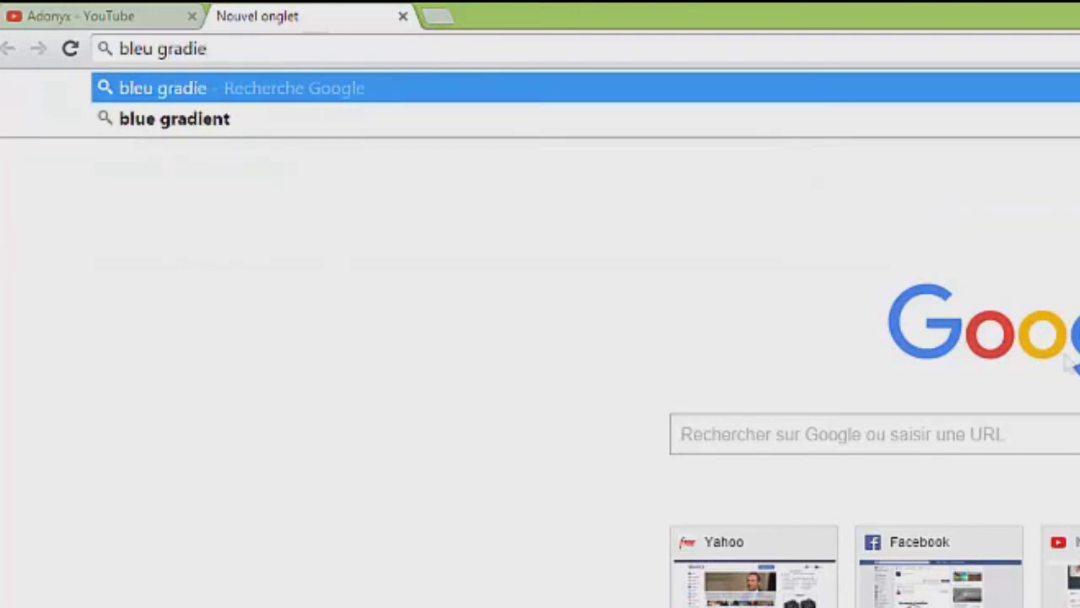
click(333, 127)
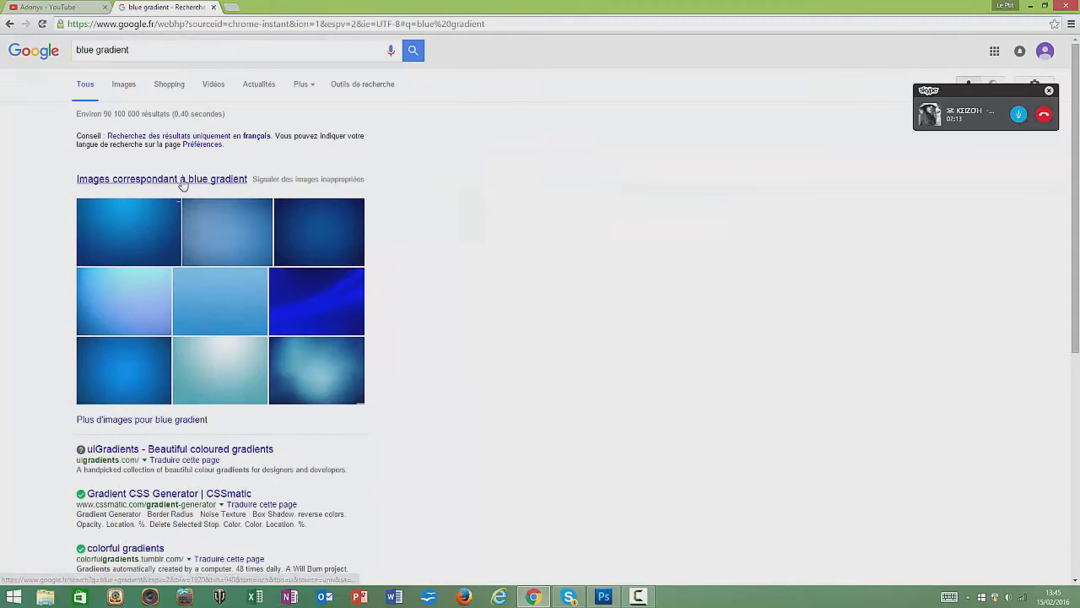
click(258, 242)
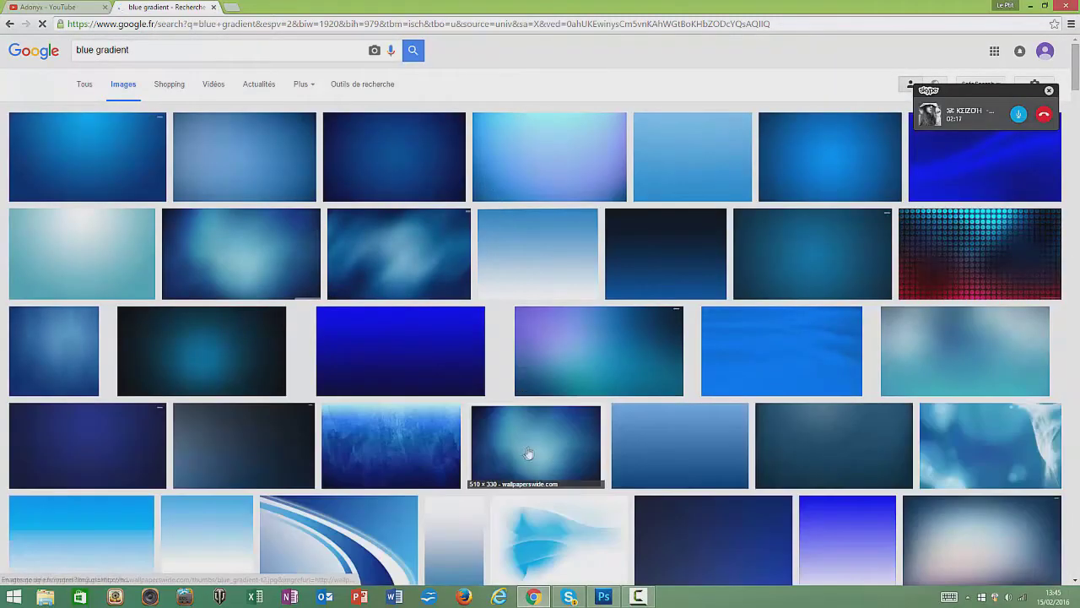
Save the first blue gradient image in the results to the desktop as téléchargement
right_click(92, 165)
click(179, 258)
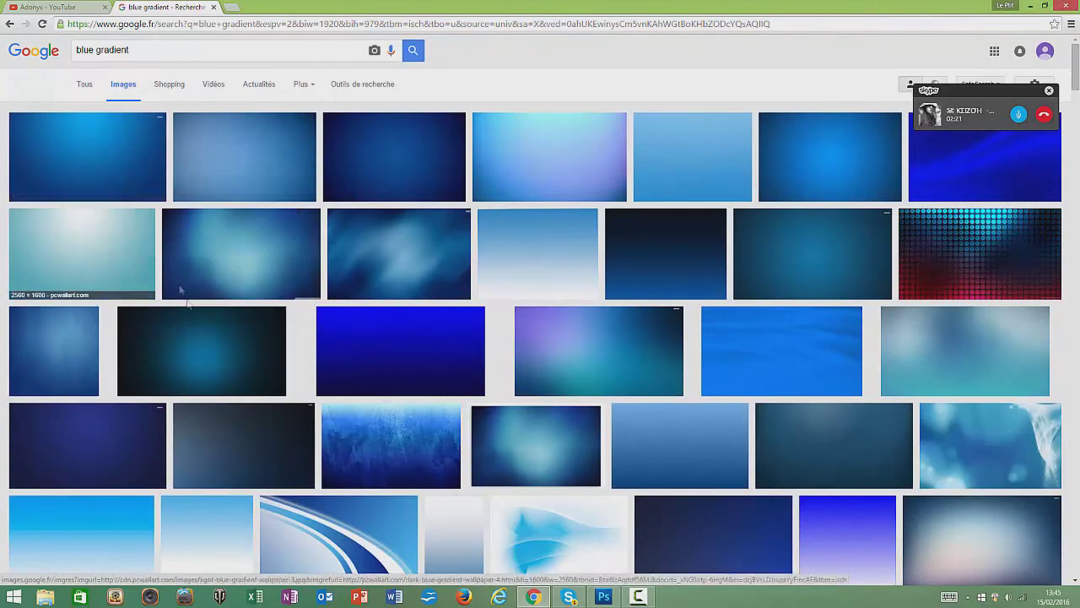
click(445, 287)
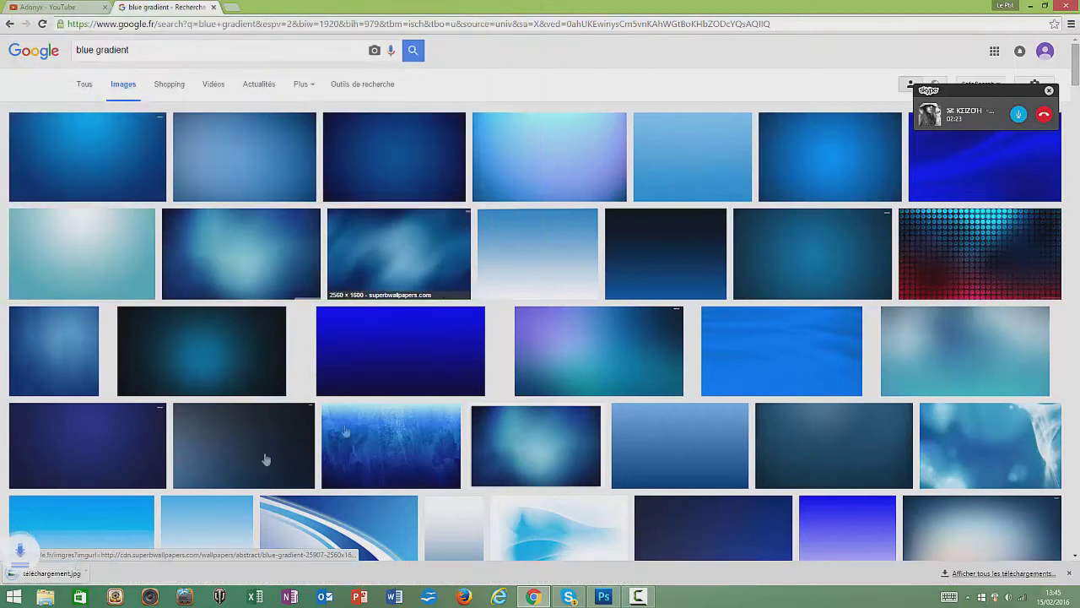
Switch to Photoshop and create a new 1280 × 720 pixel document at 96 pixels/cm, RGB 8-bit, with a white background
click(604, 596)
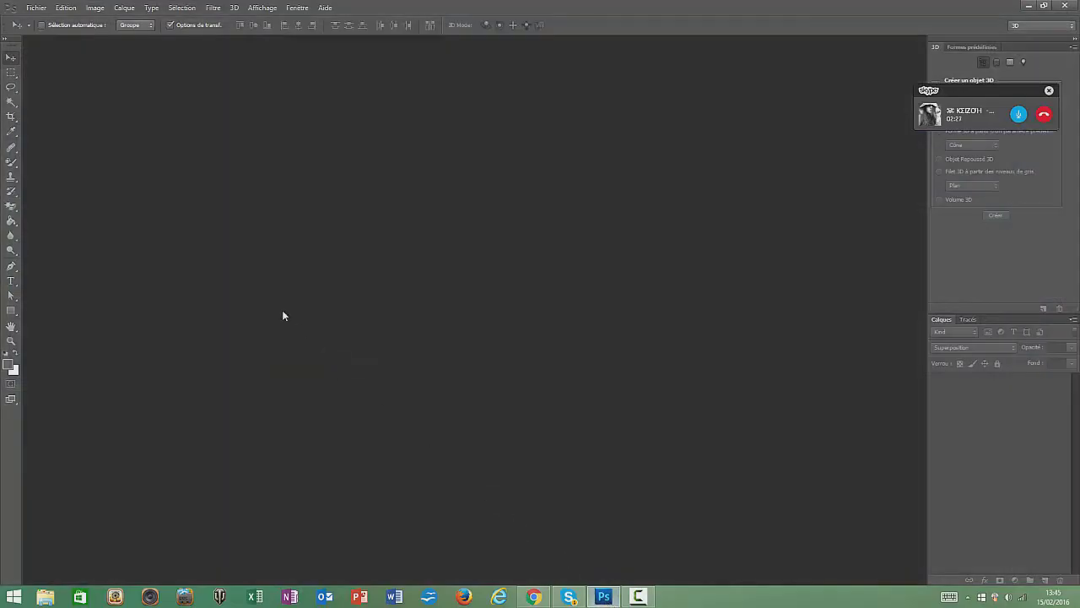
click(30, 10)
click(51, 20)
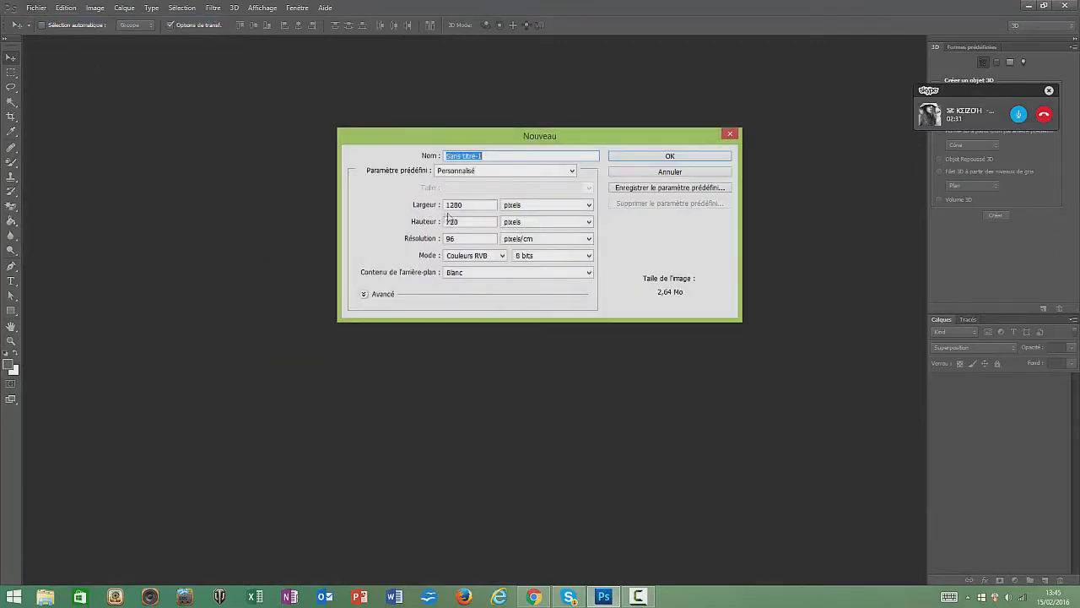
key(Tab)
click(470, 221)
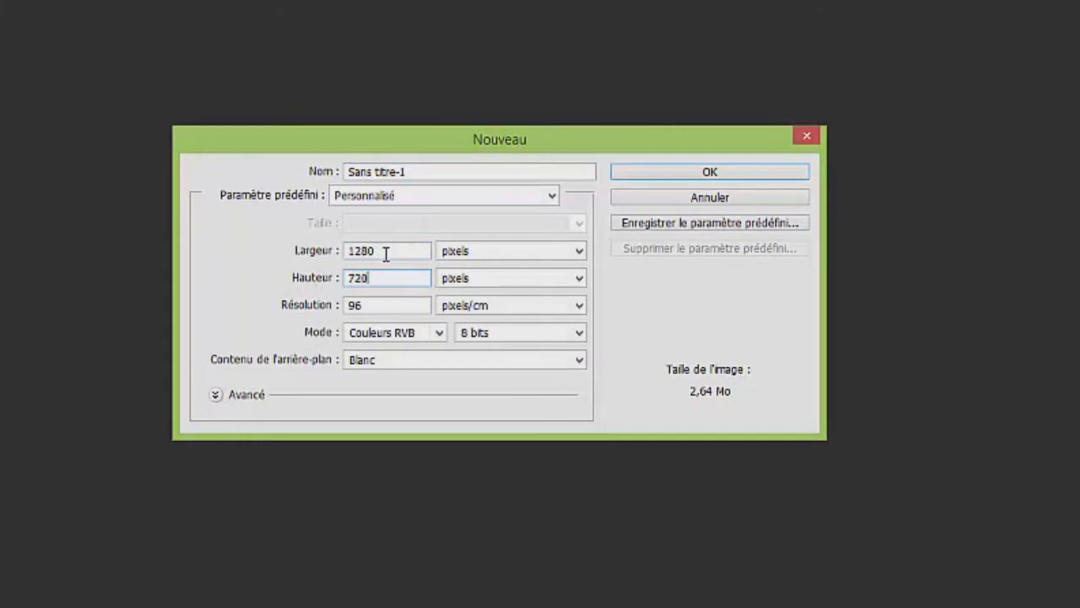
click(379, 305)
click(382, 362)
click(385, 374)
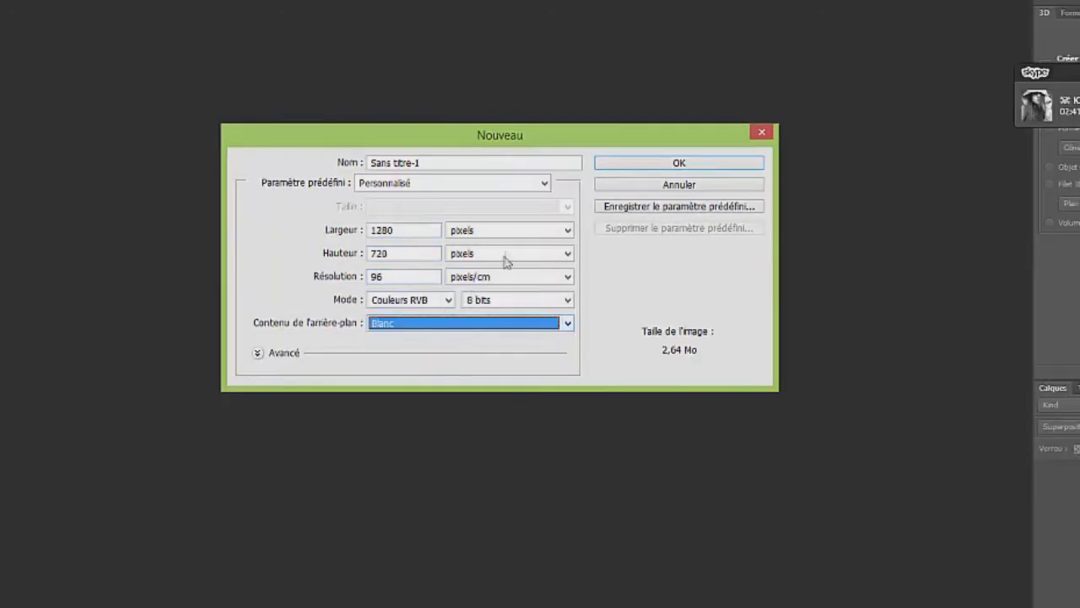
click(511, 236)
click(512, 238)
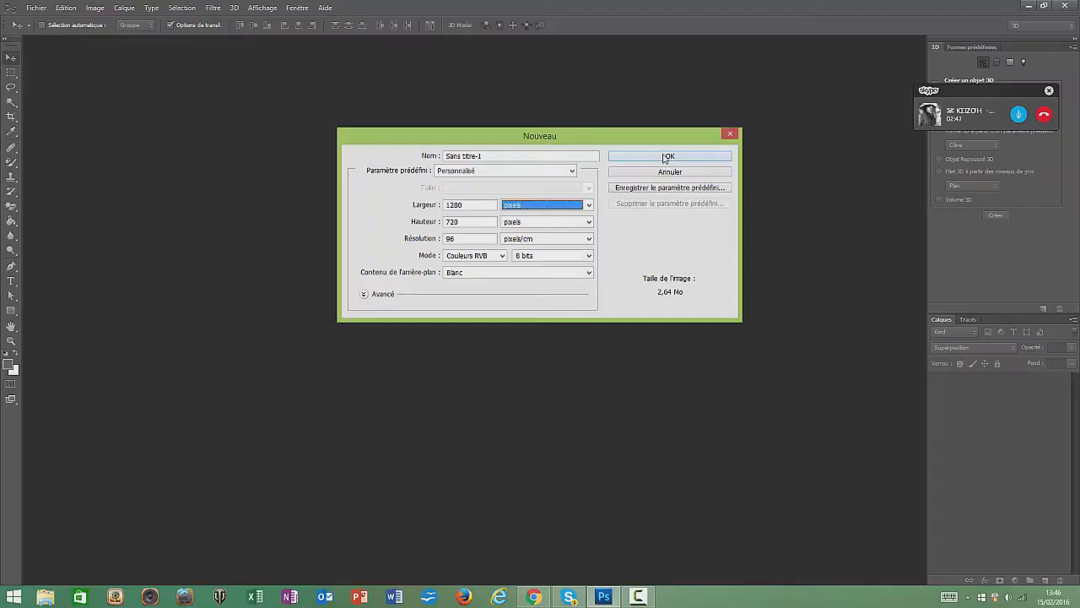
click(666, 157)
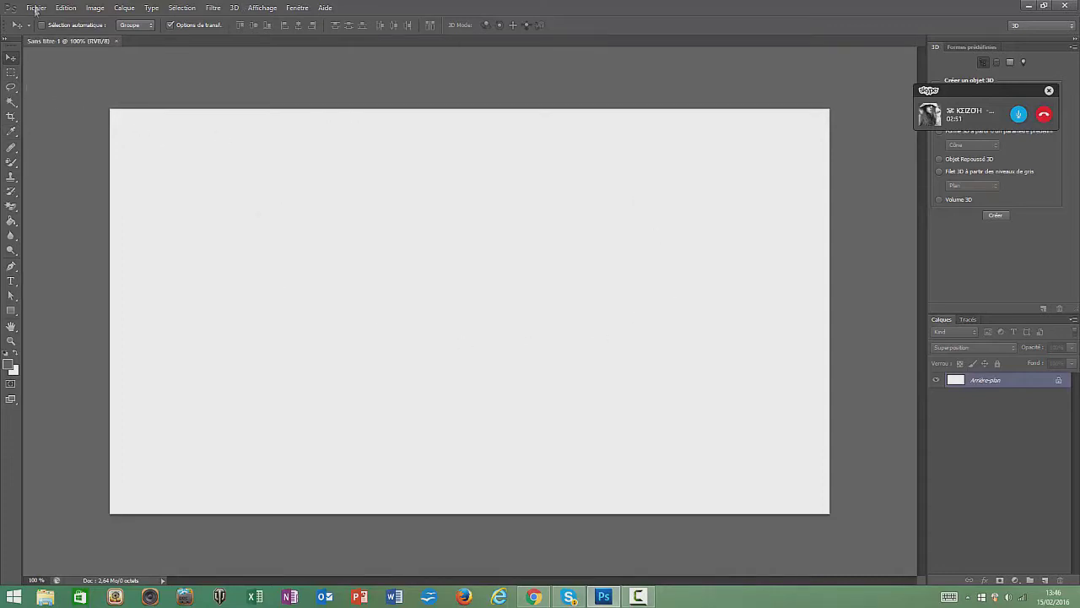
Place the téléchargement image from the desktop into the document
click(36, 10)
click(73, 189)
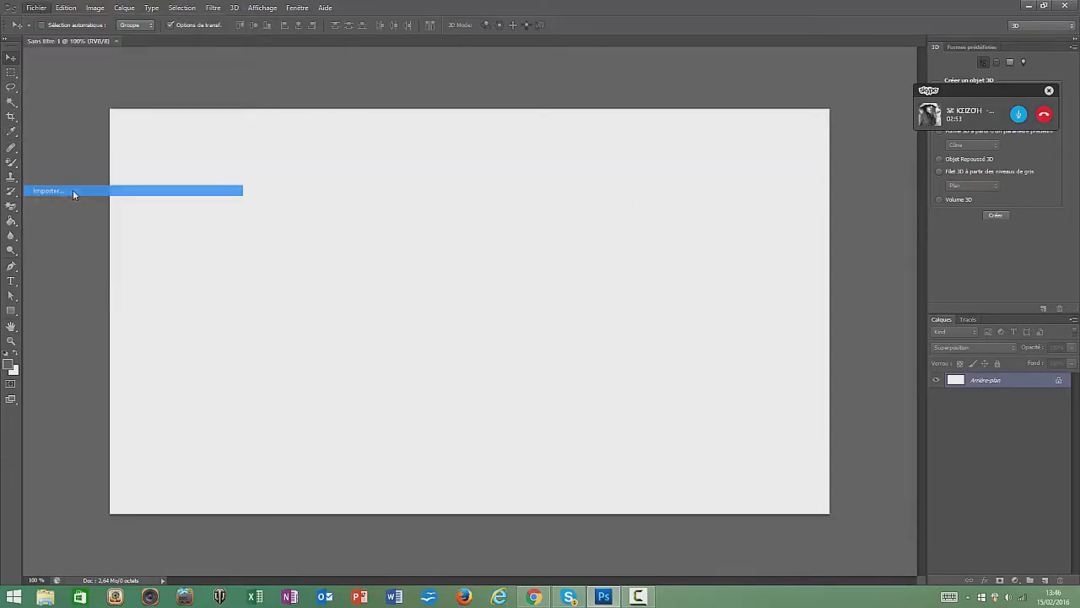
drag(694, 200, 689, 363)
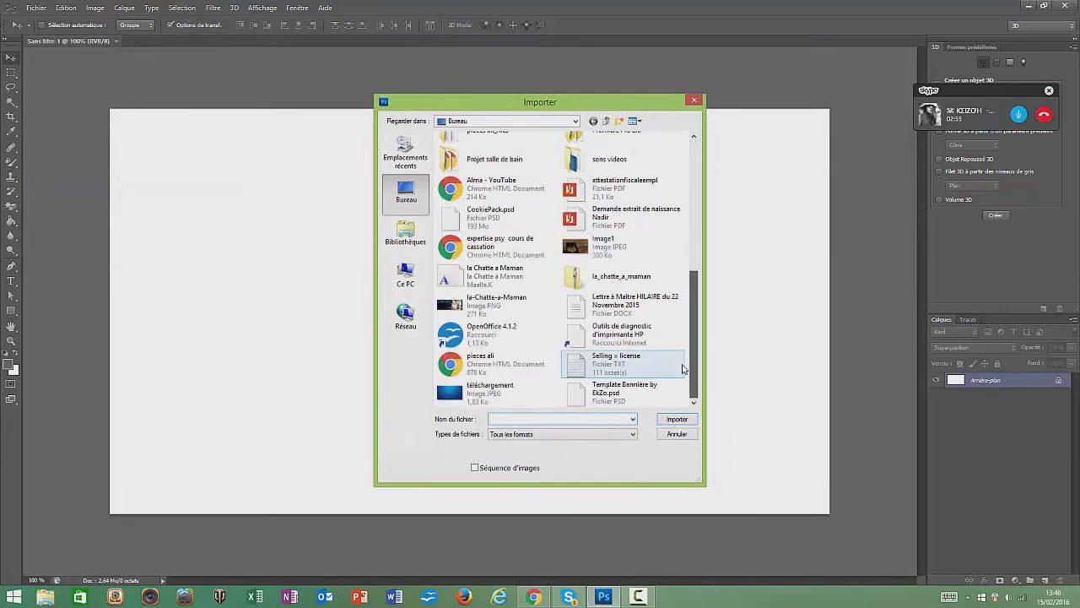
double_click(497, 392)
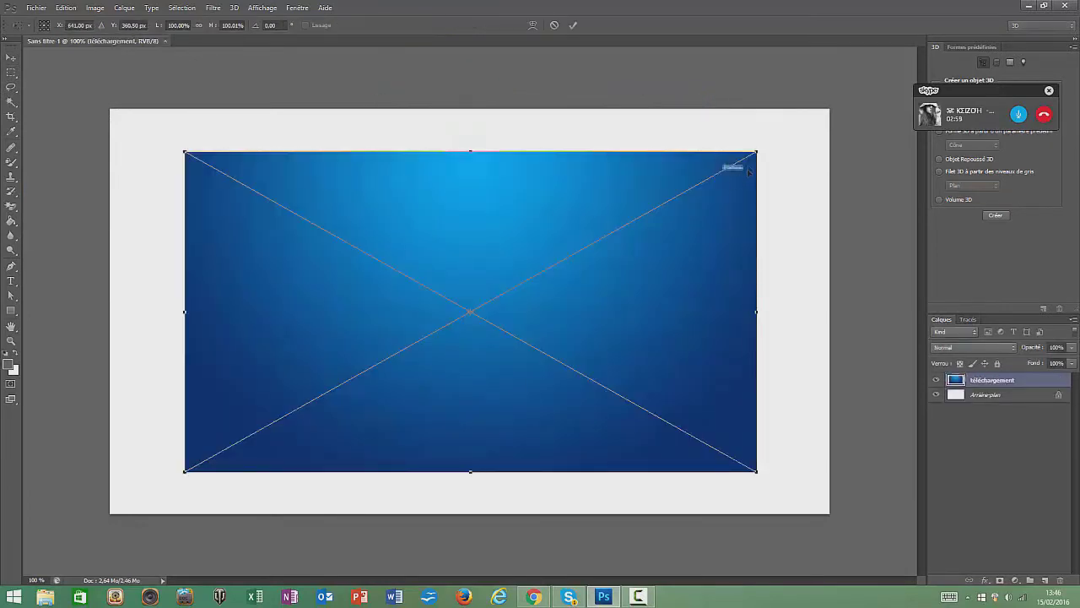
Enlarge the placed blue gradient image past the canvas edges so it covers the whole document, and commit the transform
drag(759, 152, 663, 190)
key(ctrl+z)
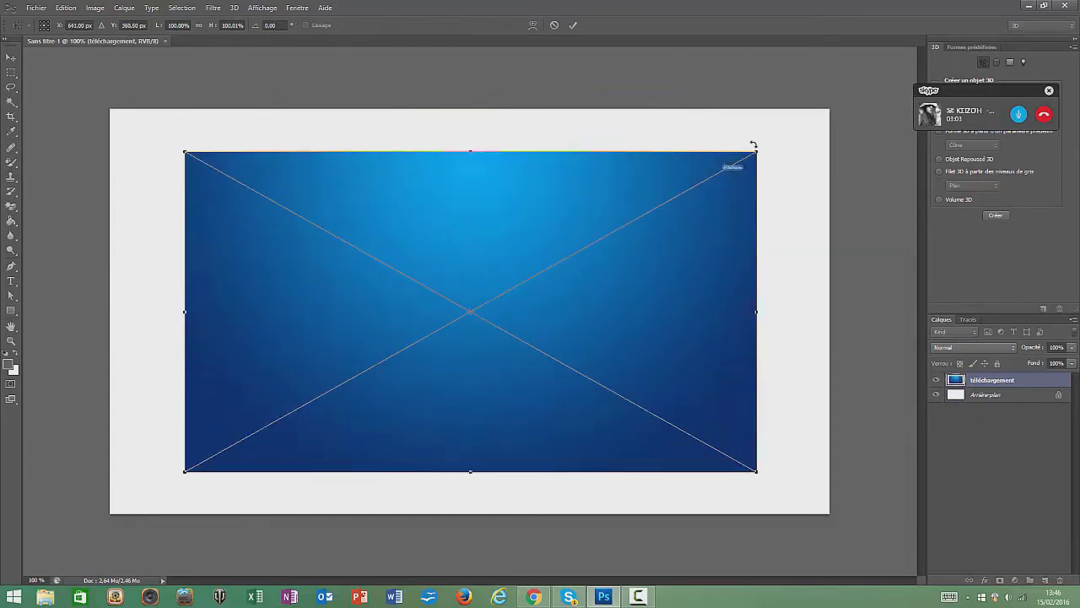
drag(758, 151, 882, 82)
drag(184, 472, 68, 536)
click(575, 25)
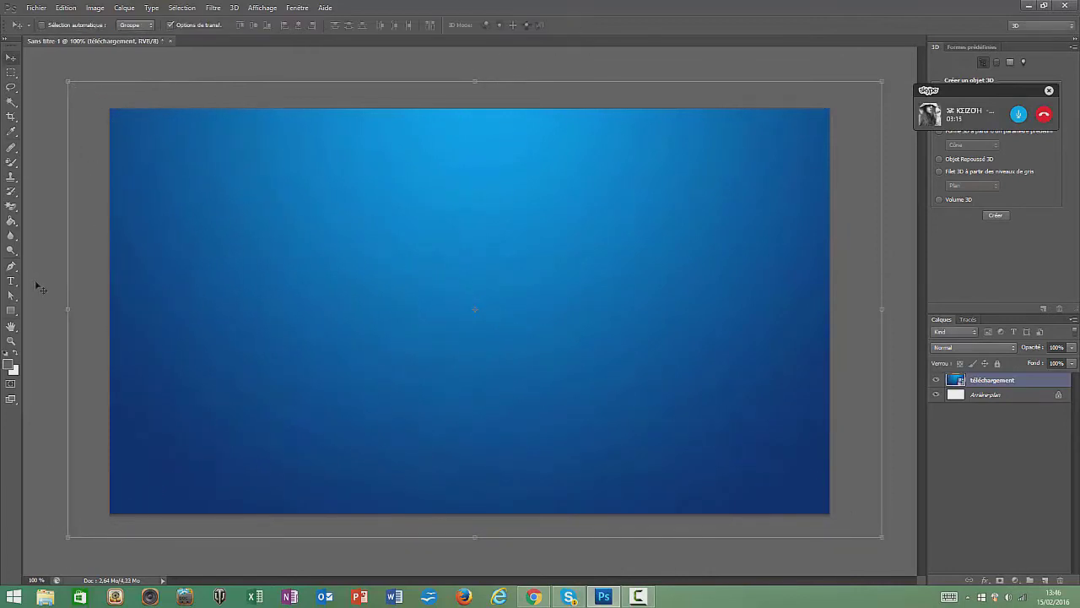
Add a text layer with the letter "A" near the centre of the canvas
click(12, 282)
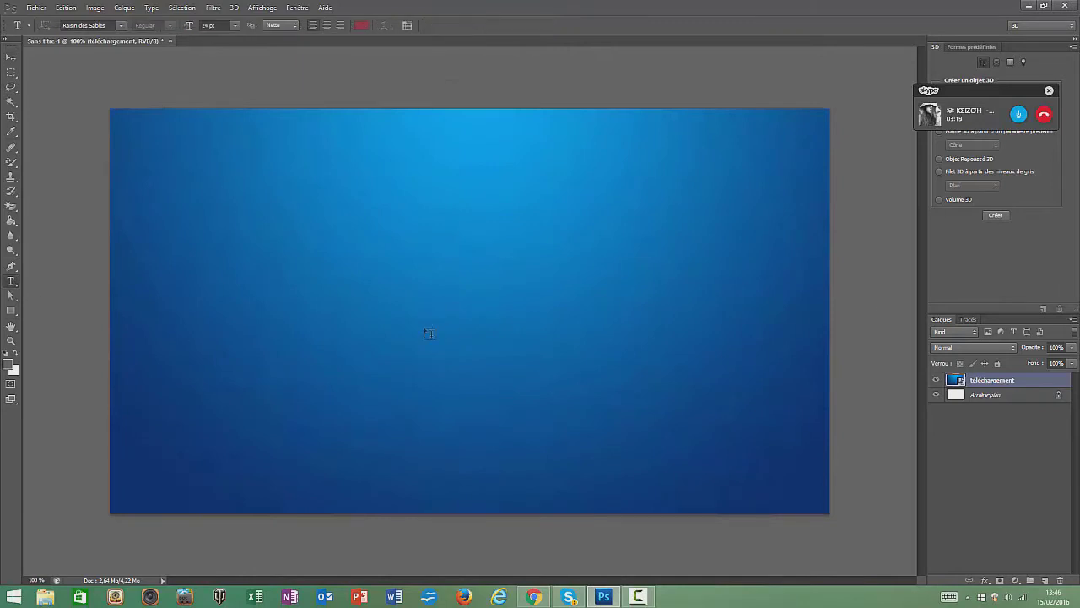
click(424, 341)
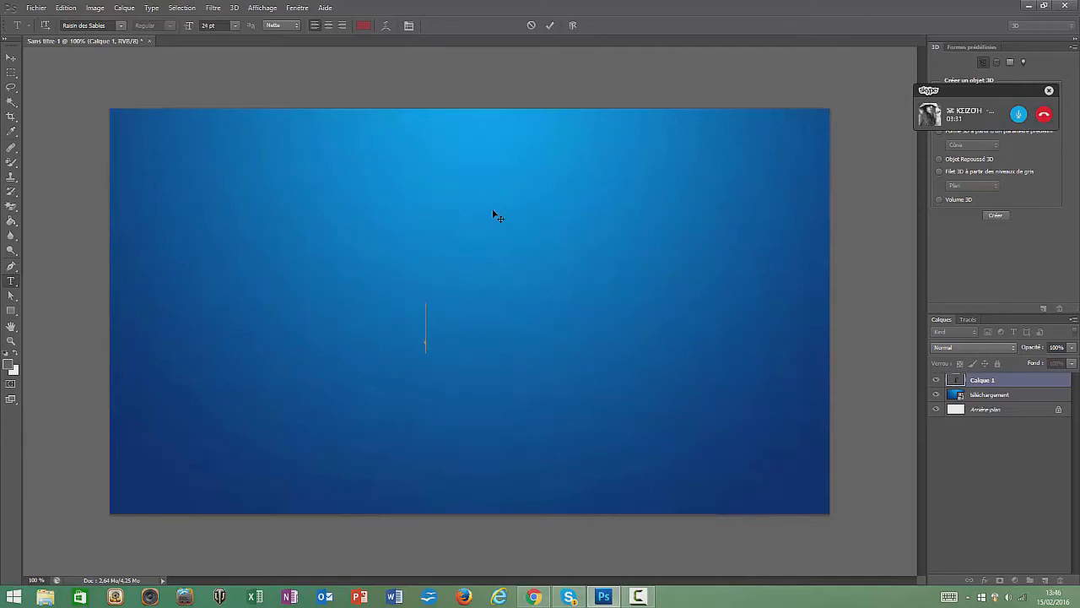
text(A)
Set the colour of the letter A to white (ffffff) and commit the text edit
drag(474, 328, 421, 335)
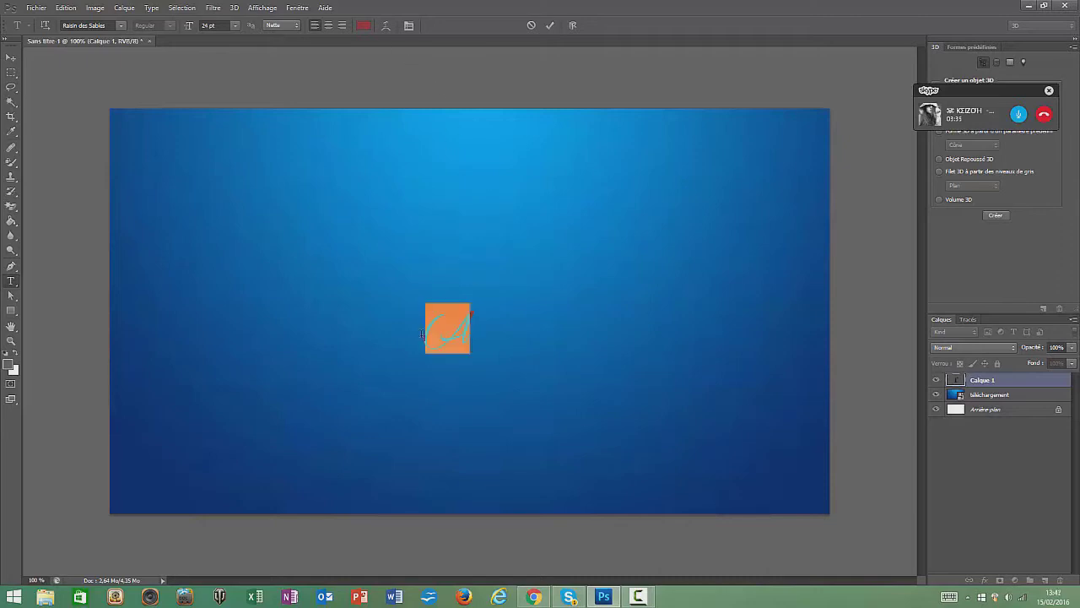
click(364, 26)
click(679, 219)
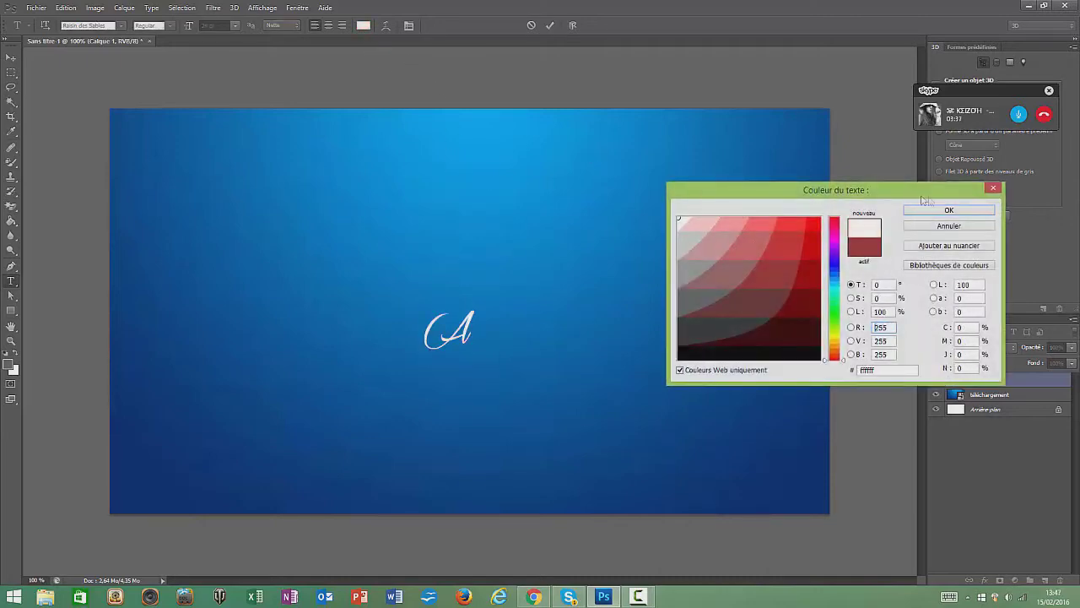
click(947, 211)
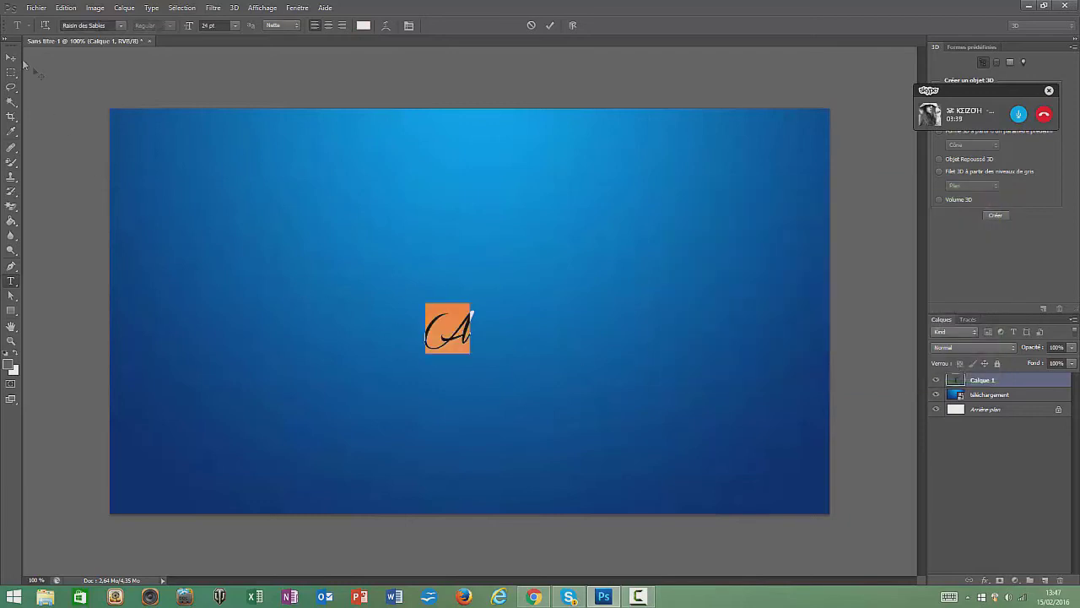
click(552, 26)
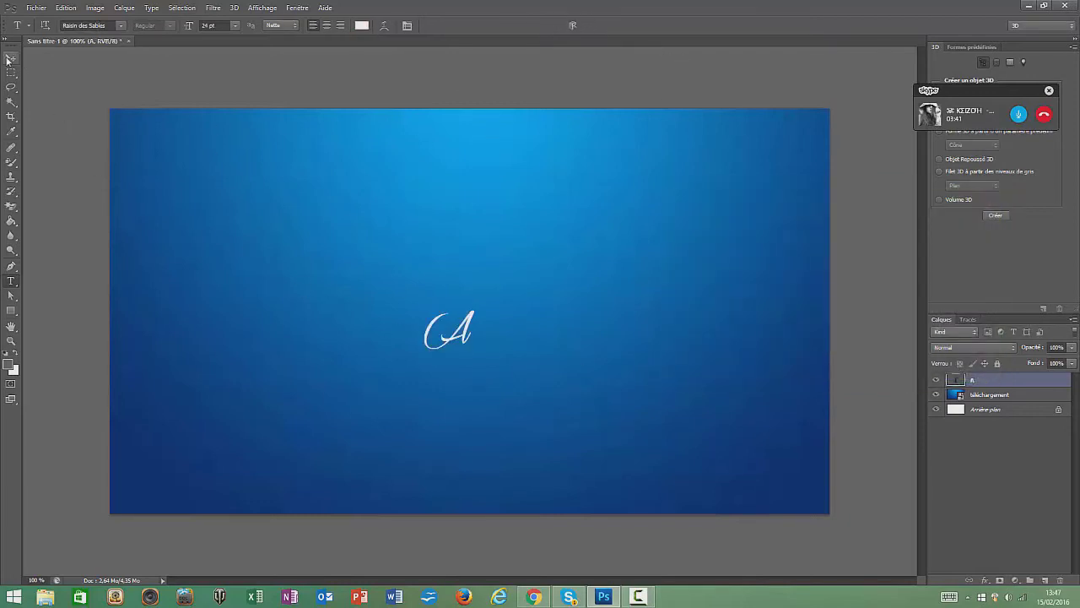
Move the letter A slightly up and enlarge it proportionally to about 355%
click(11, 59)
drag(467, 346, 473, 314)
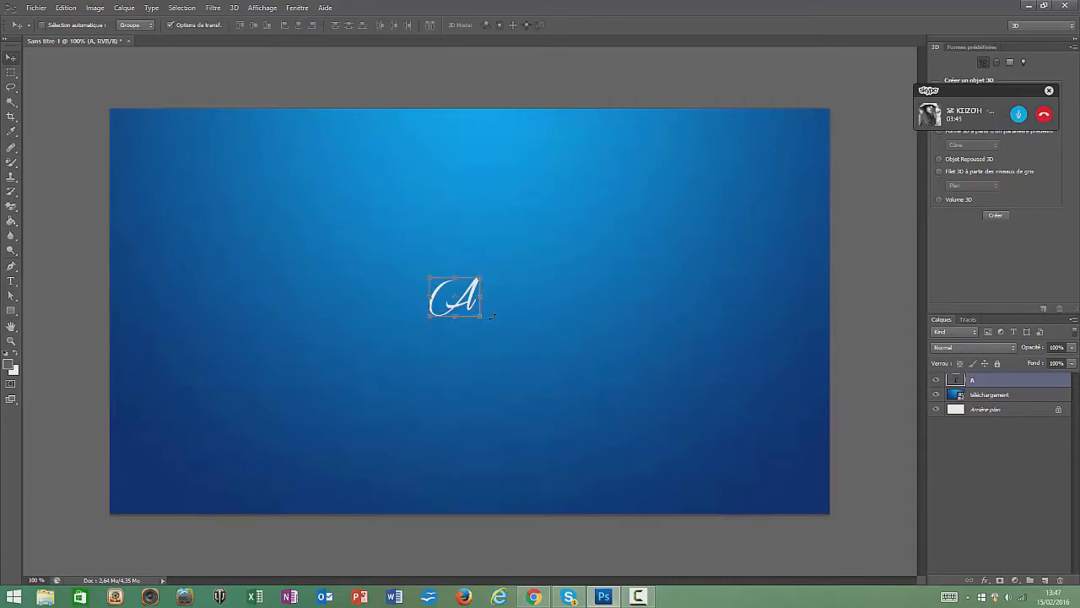
drag(481, 317, 540, 372)
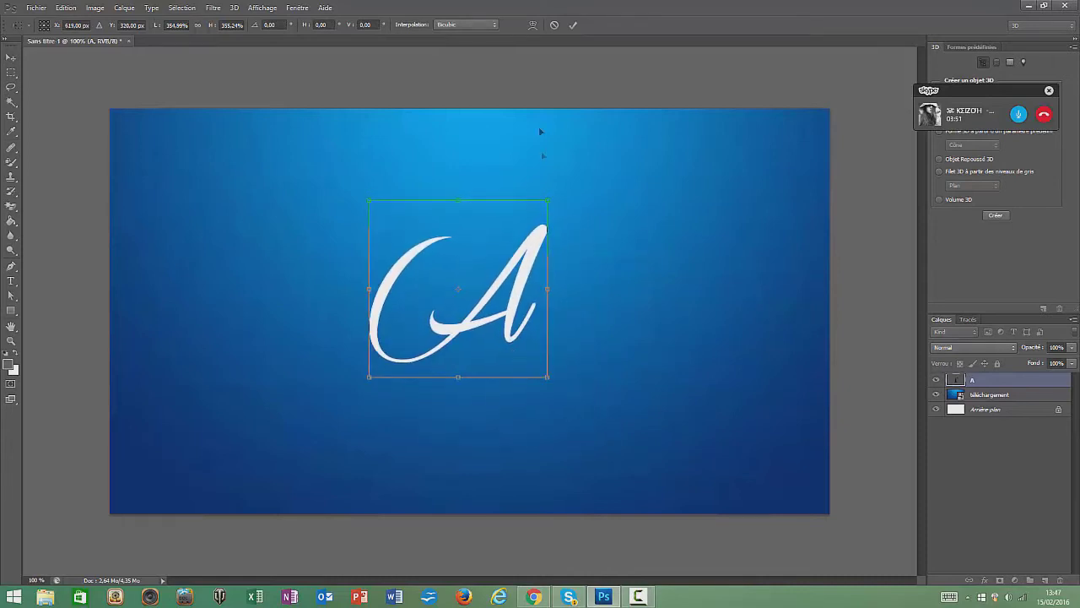
click(573, 25)
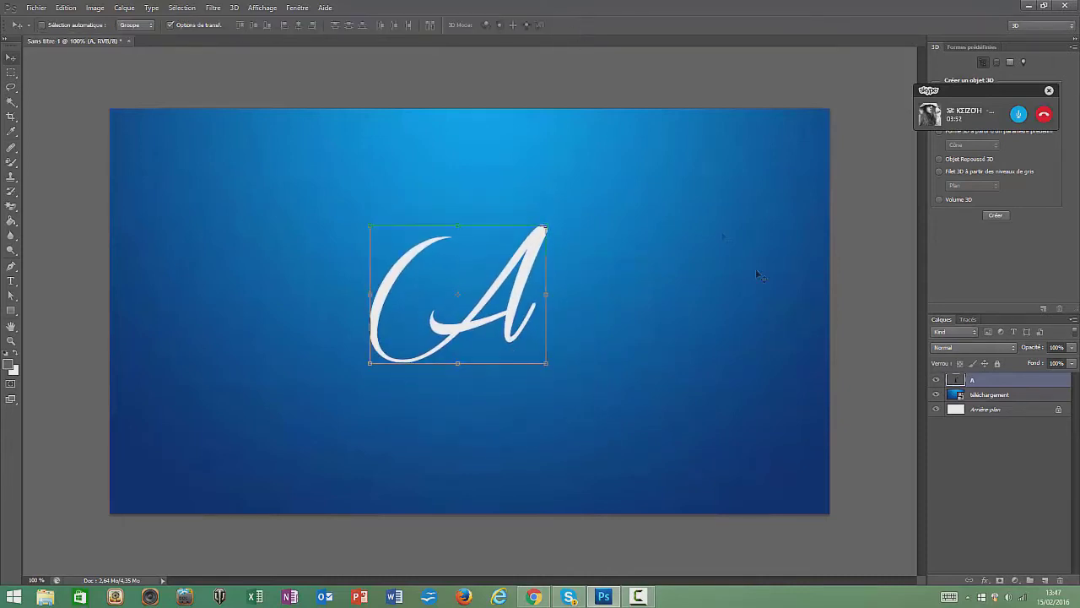
Add a 3 px black outer stroke and a drop shadow to the letter A layer
double_click(1012, 381)
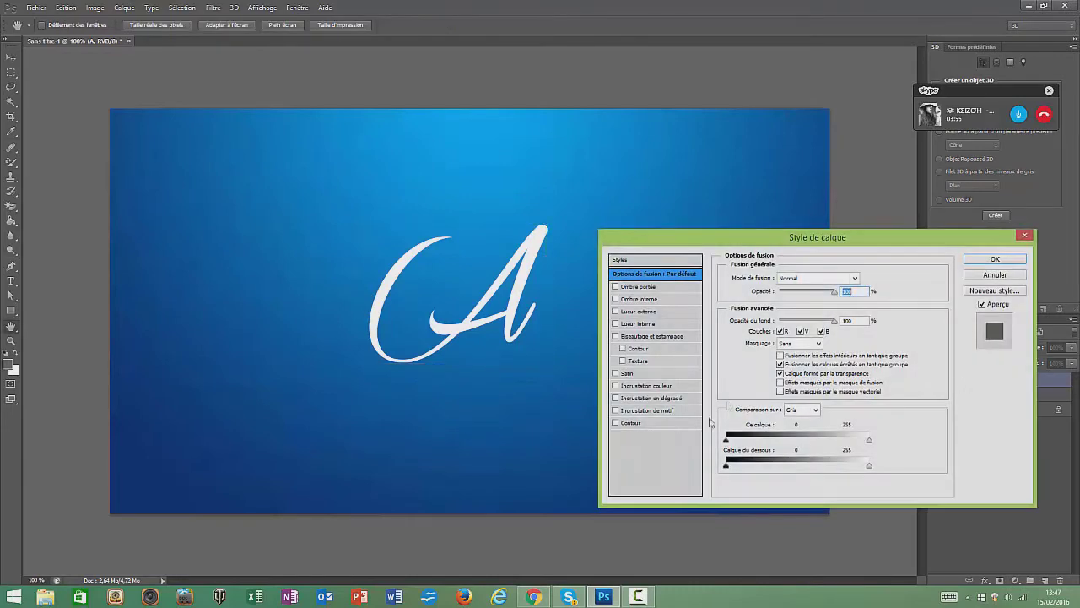
click(626, 422)
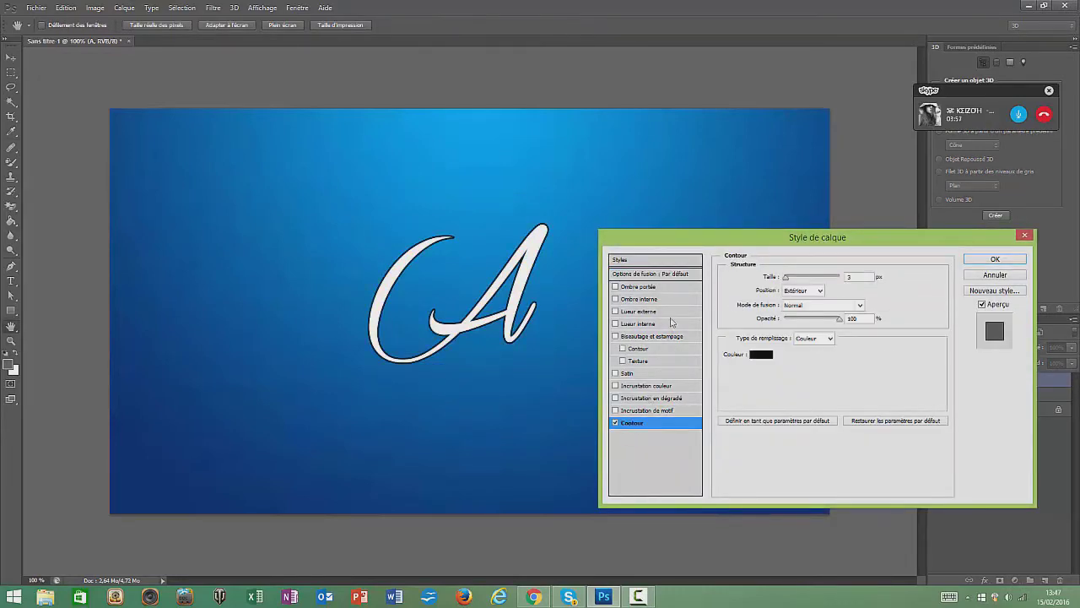
click(656, 288)
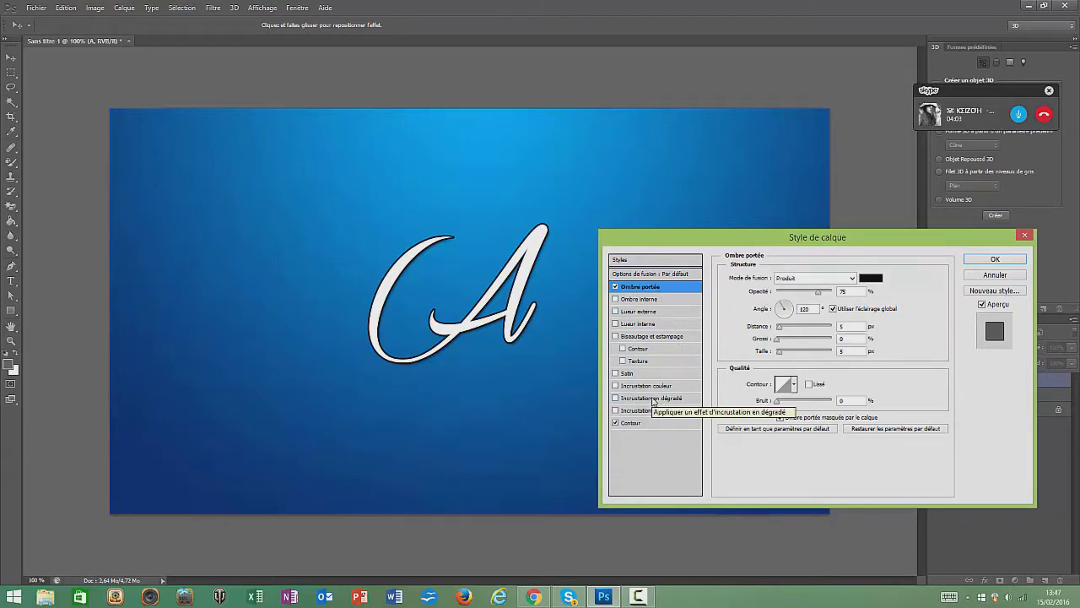
Add a gradient overlay to the letter A and set the gradient's start colour stop to light blue (0099ff)
click(652, 398)
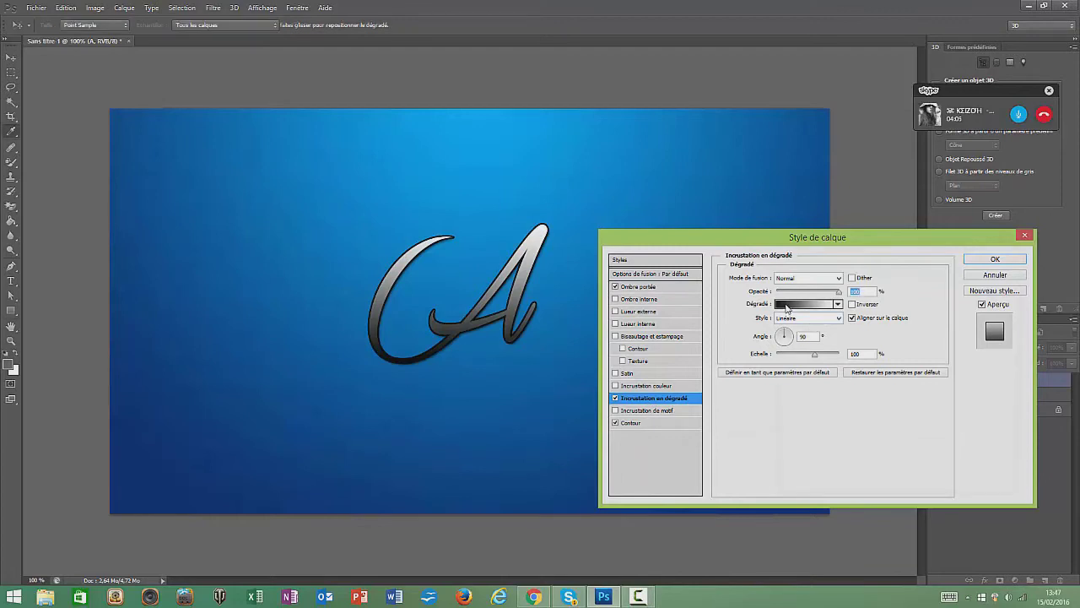
click(786, 306)
click(785, 433)
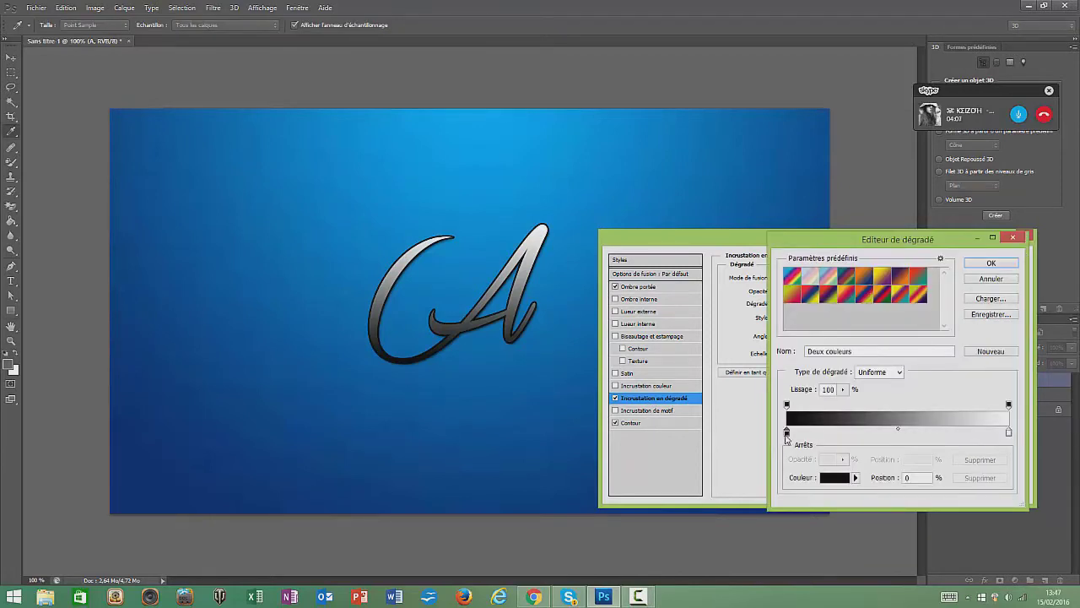
click(834, 478)
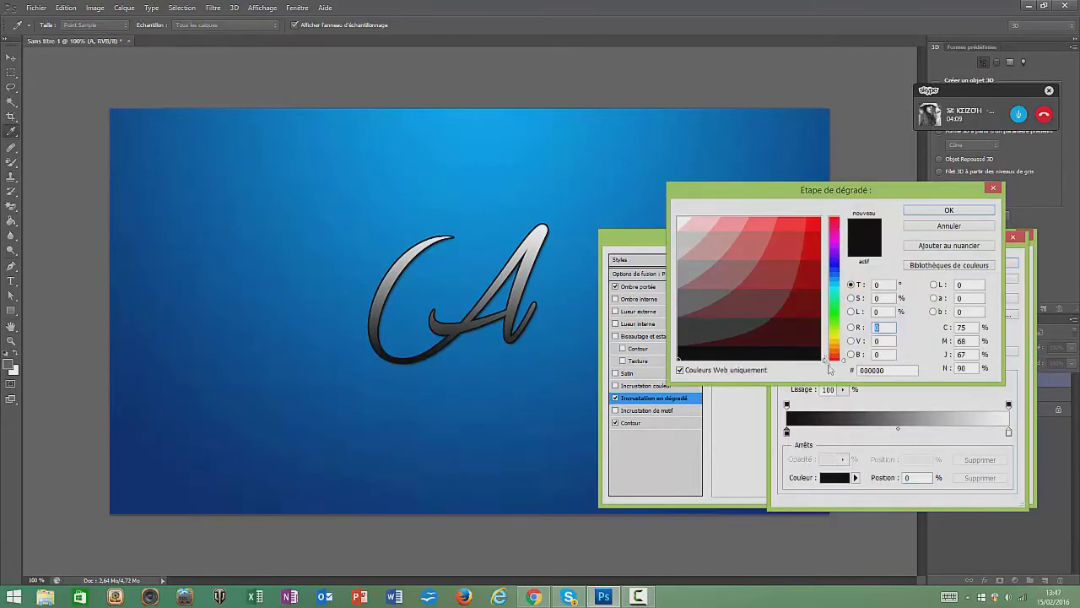
click(838, 280)
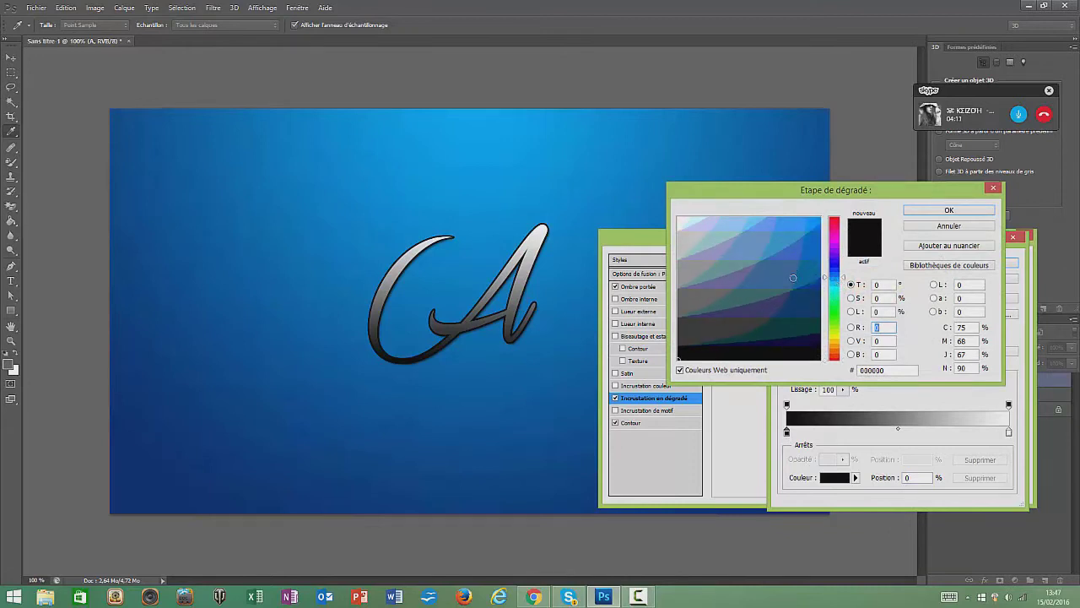
click(819, 221)
mouse_move(814, 233)
mouse_down()
mouse_move(799, 222)
mouse_move(824, 215)
mouse_up()
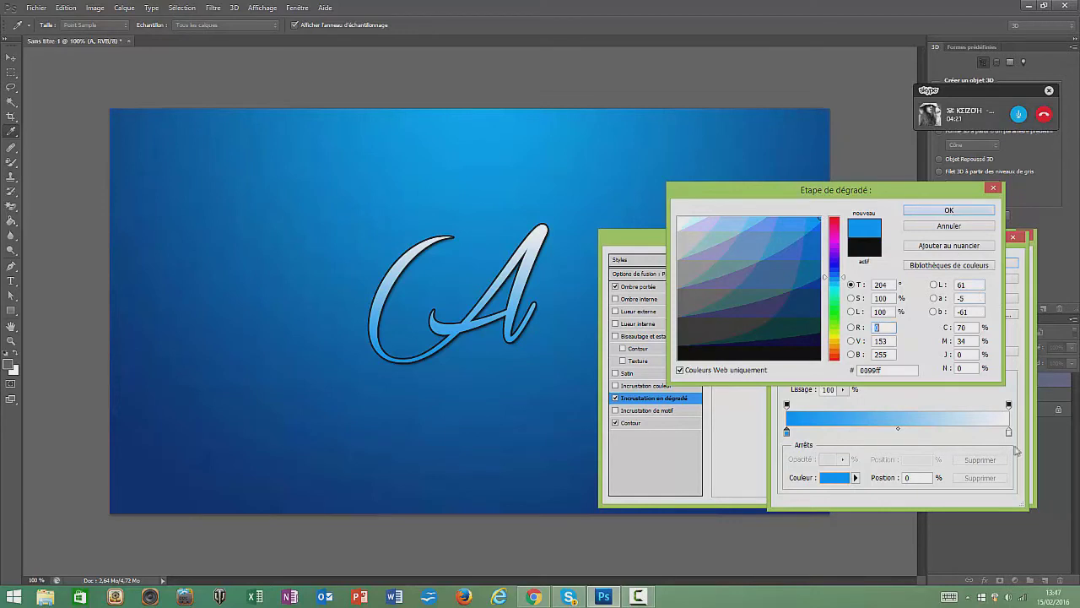
click(950, 211)
Set the end colour stop of the letter A's gradient to blue (0066ff) and apply the layer style
click(1009, 432)
click(831, 477)
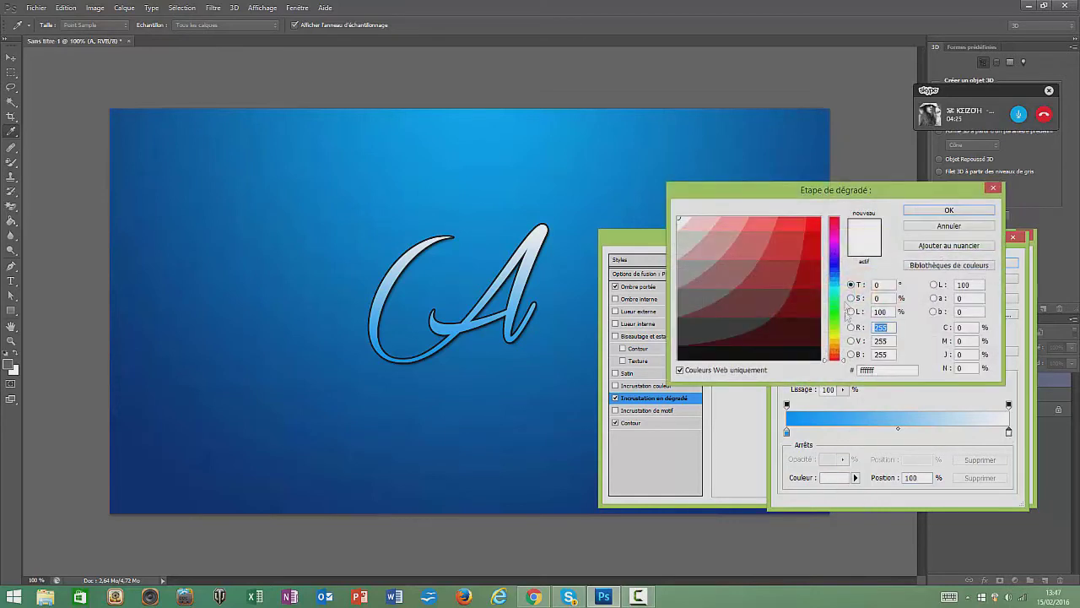
click(836, 272)
click(819, 219)
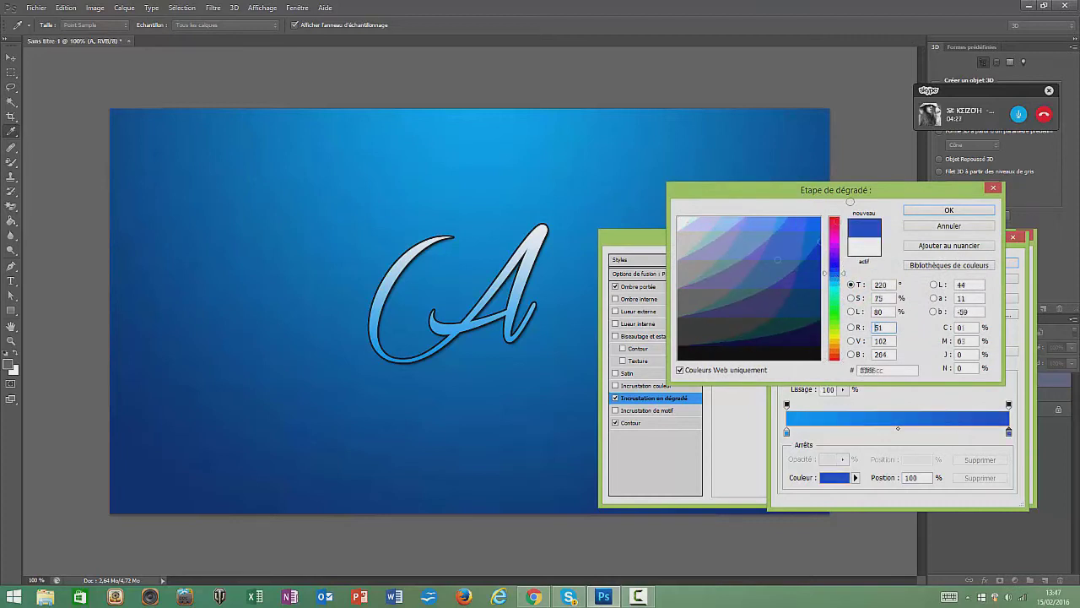
click(837, 271)
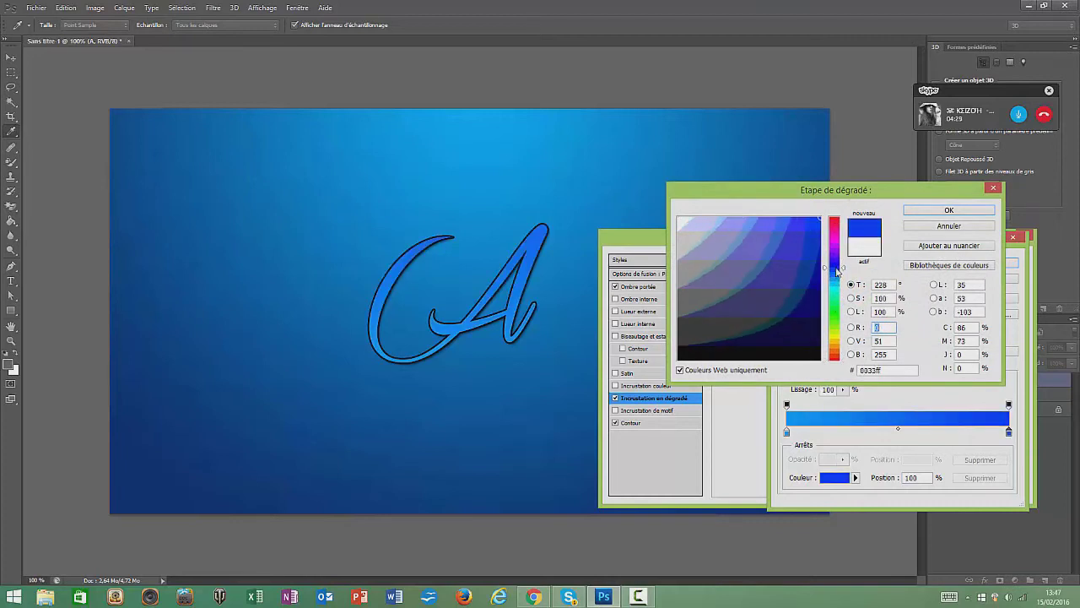
click(838, 272)
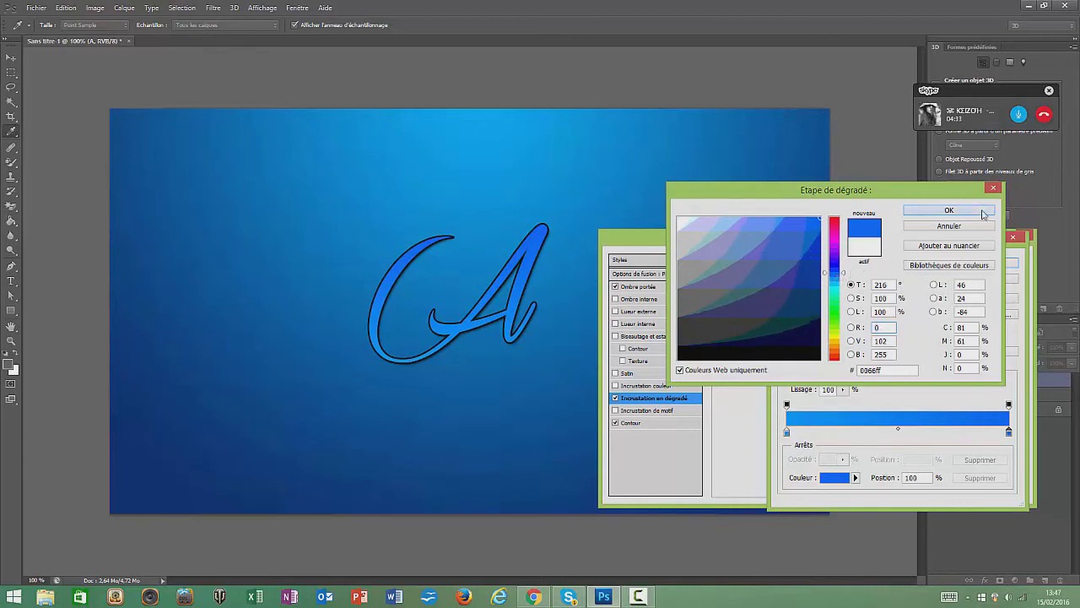
click(966, 210)
click(1001, 265)
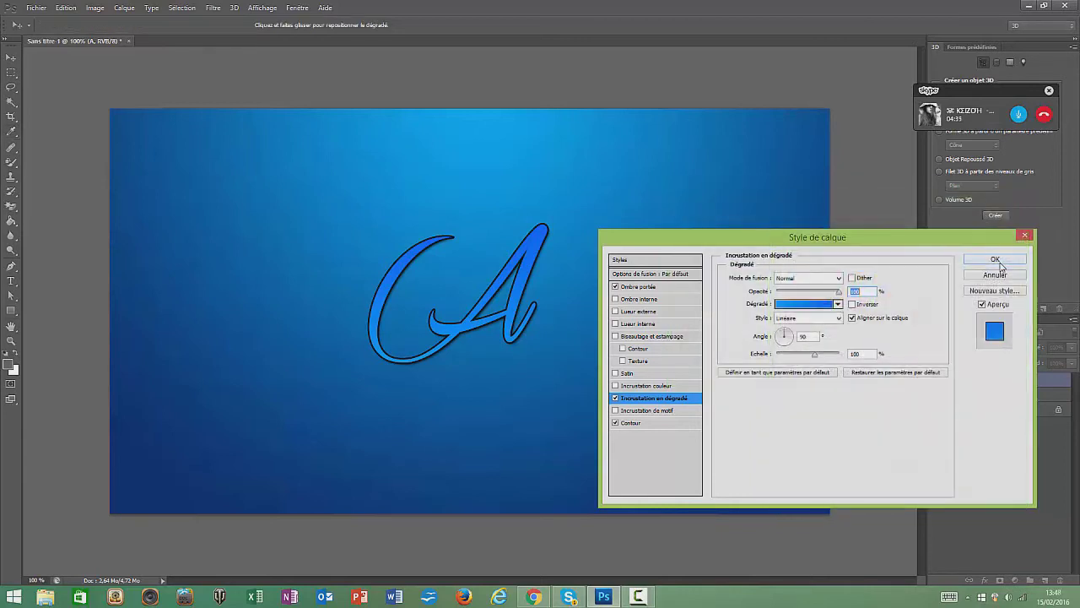
click(998, 261)
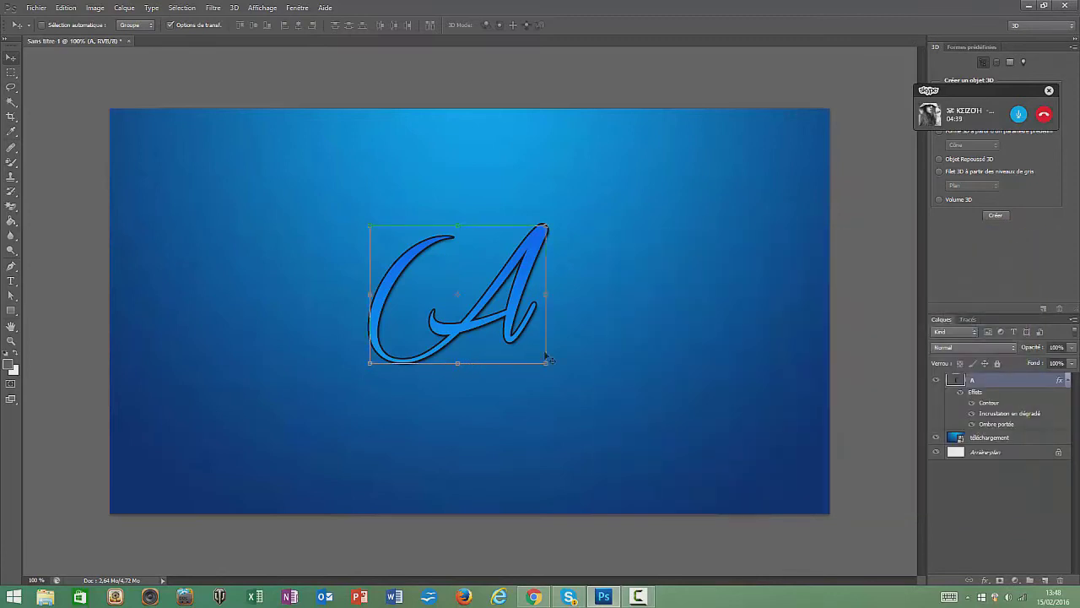
Add a text layer reading "donyx" below the letter A and commit it
click(11, 280)
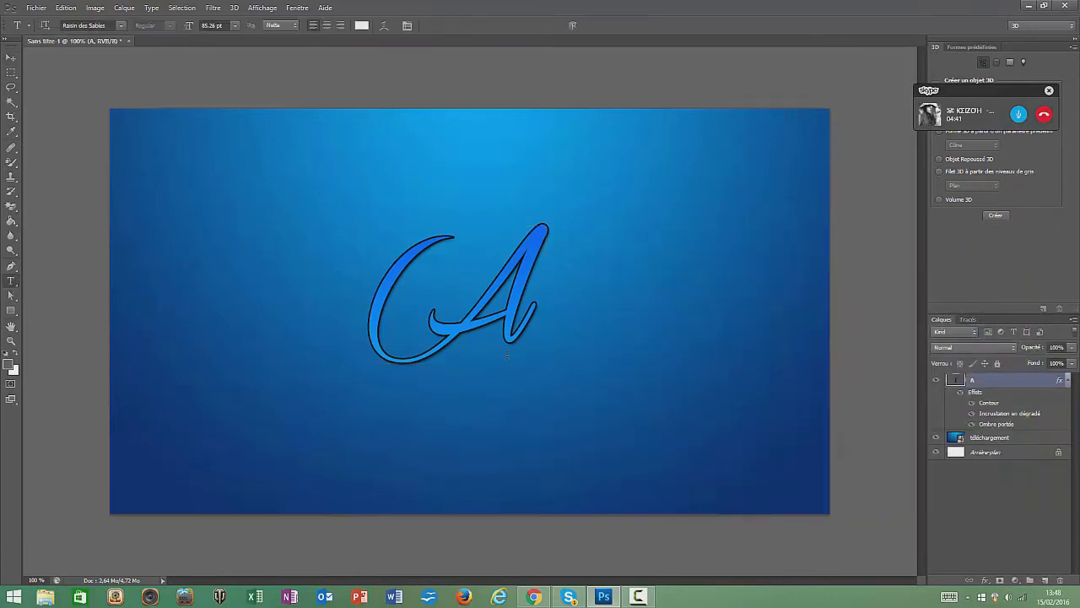
click(493, 382)
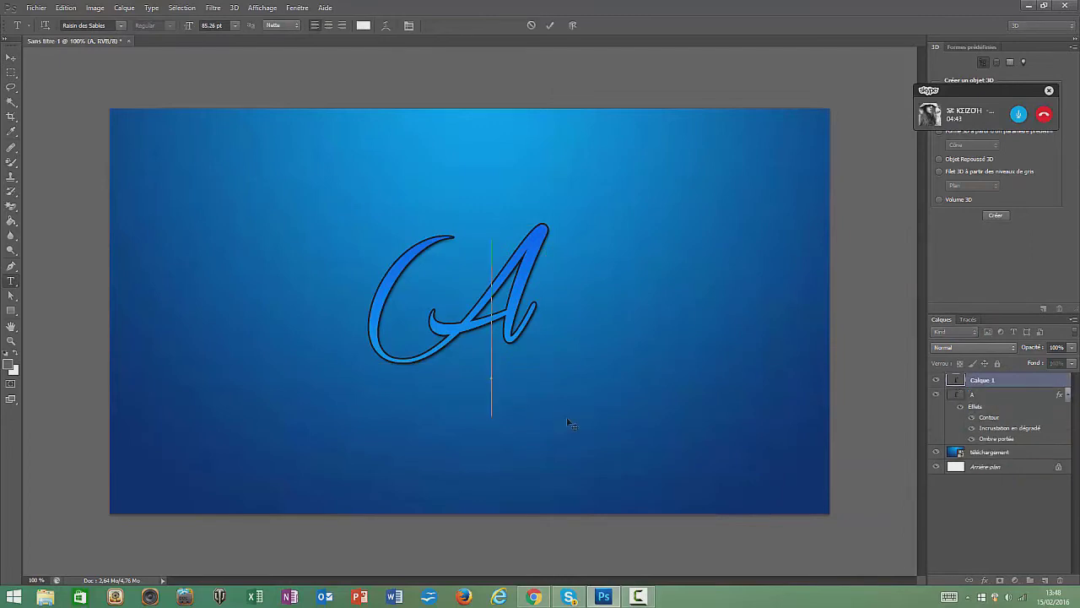
text(d)
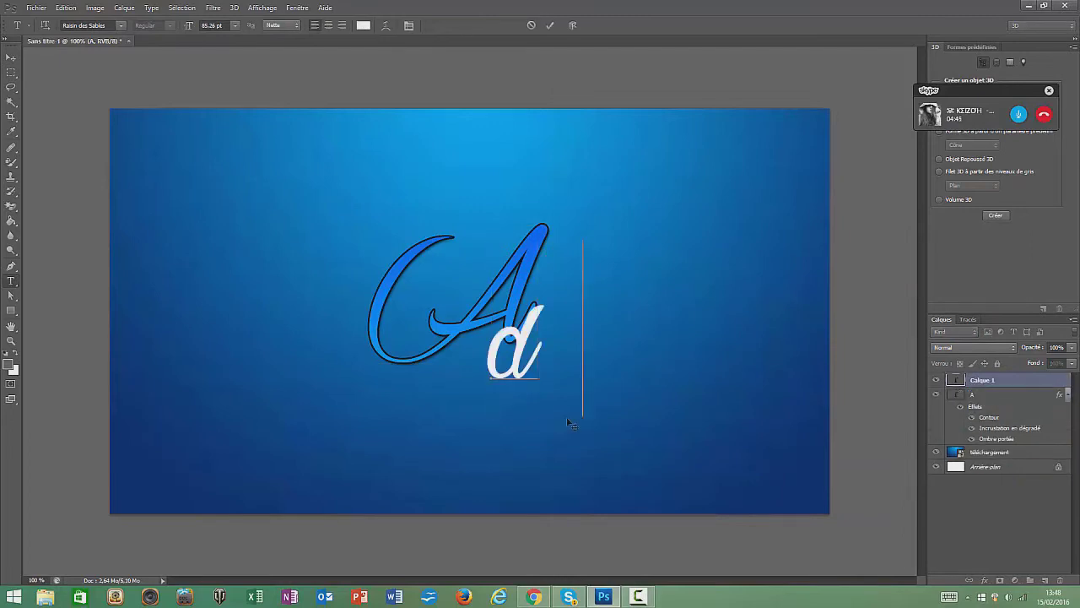
text(onyx)
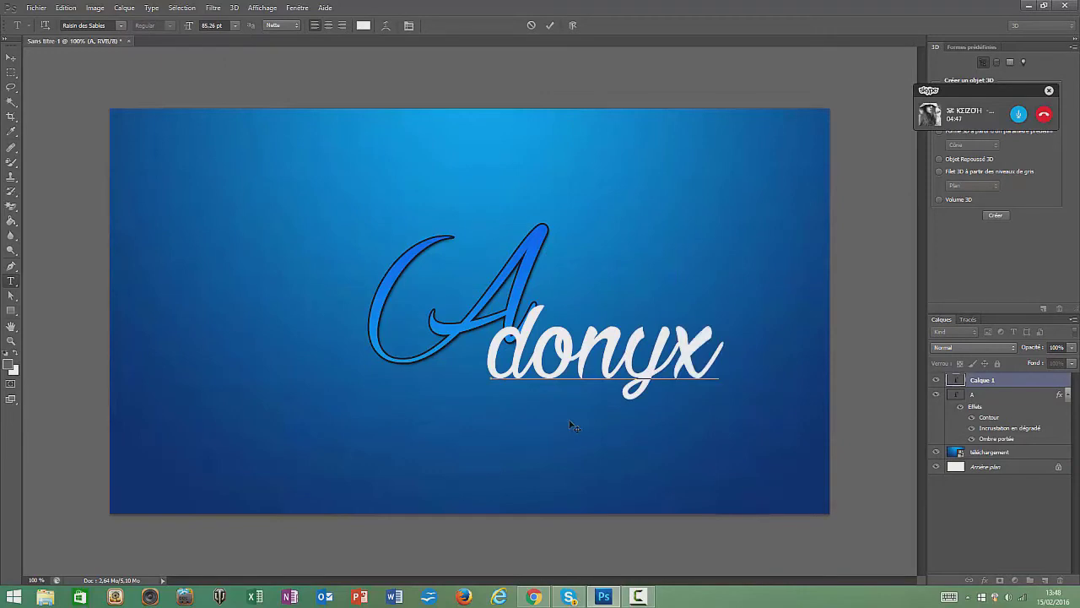
click(549, 25)
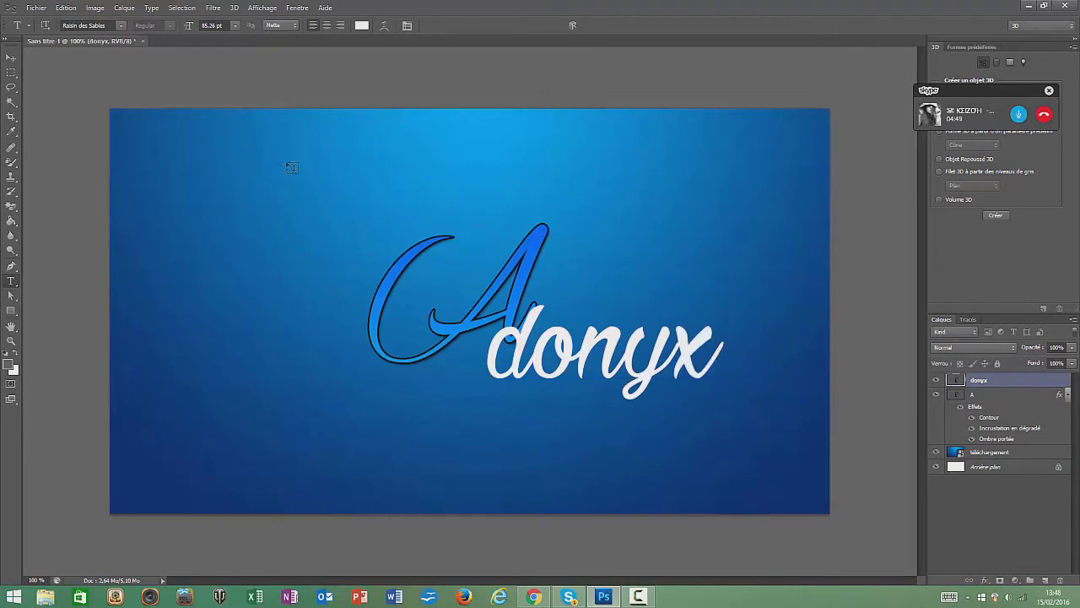
Scale the donyx text down to about 40% and place it just under the right leg of the A
click(11, 57)
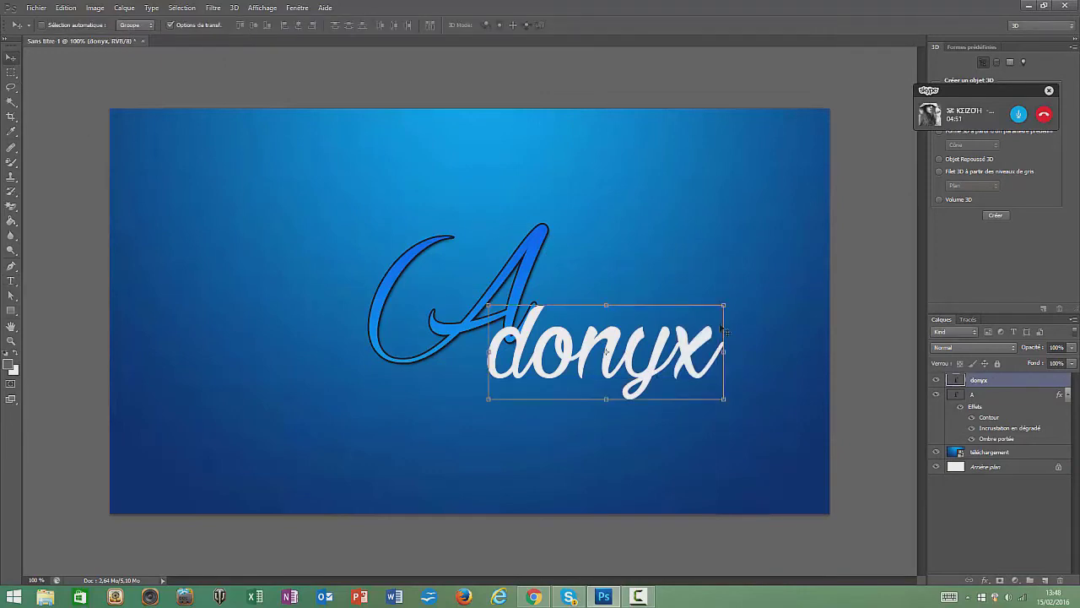
drag(718, 346, 642, 364)
drag(648, 260, 525, 338)
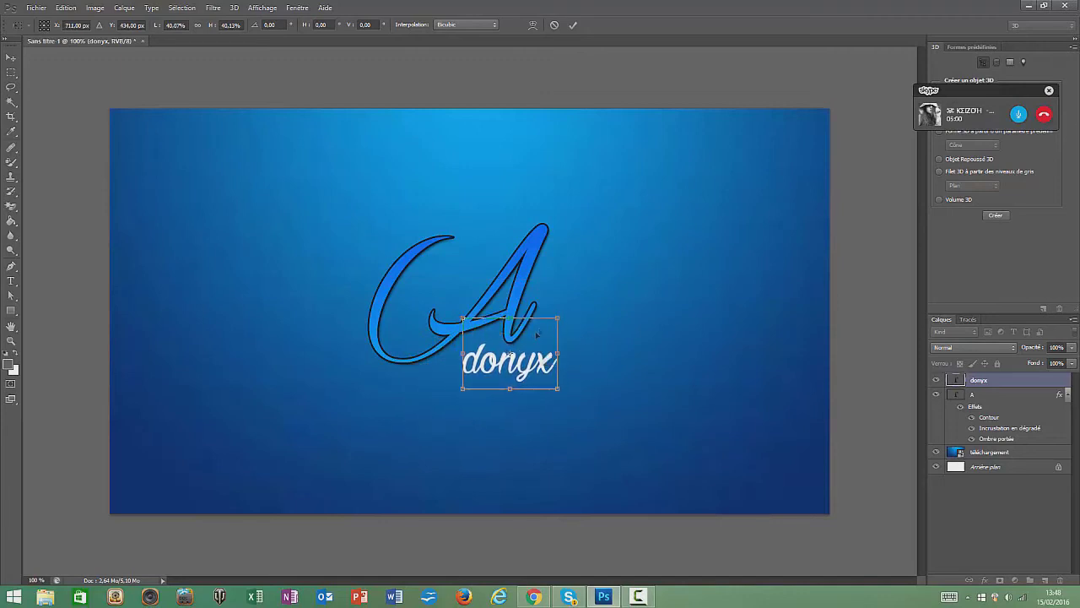
click(573, 26)
Add a 3 px black outer stroke and a drop shadow to the donyx layer
double_click(1013, 384)
click(631, 422)
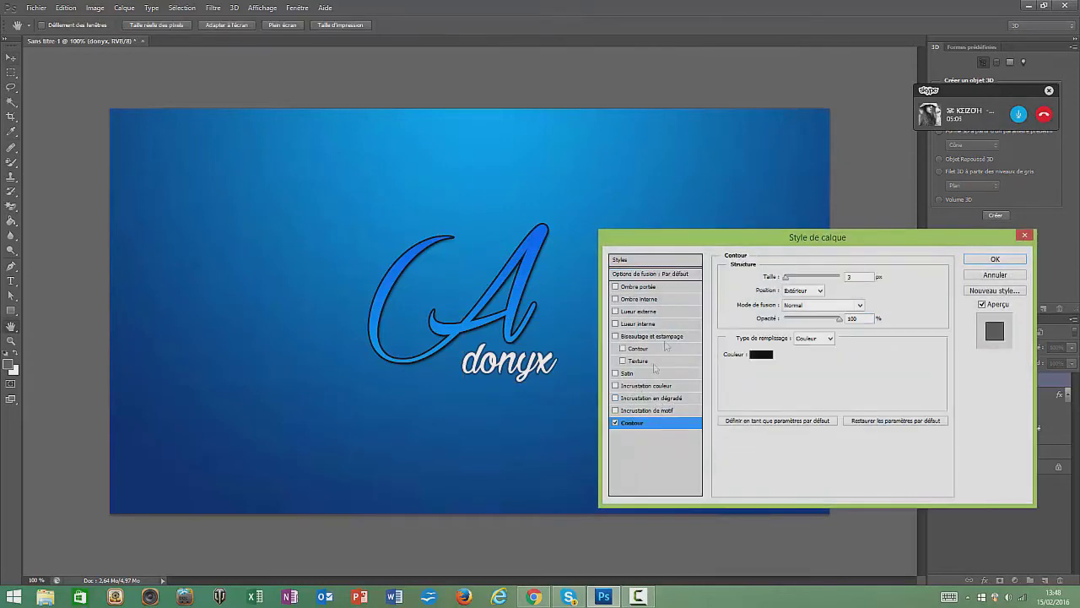
click(657, 286)
Add a gradient overlay to the donyx layer and set its start colour stop to pale blue (99ccff)
click(659, 396)
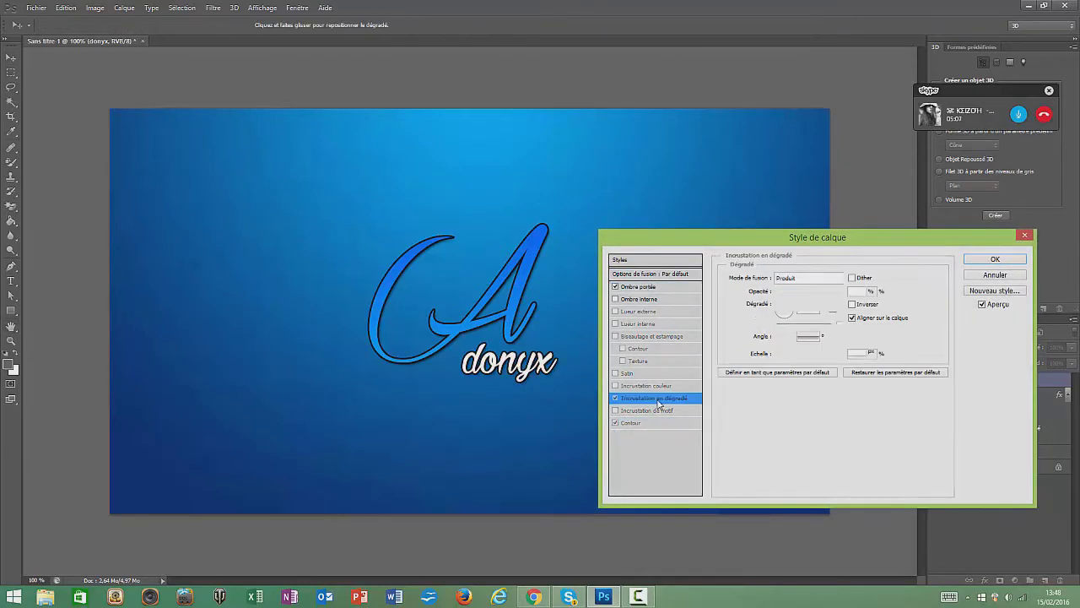
click(795, 305)
click(787, 431)
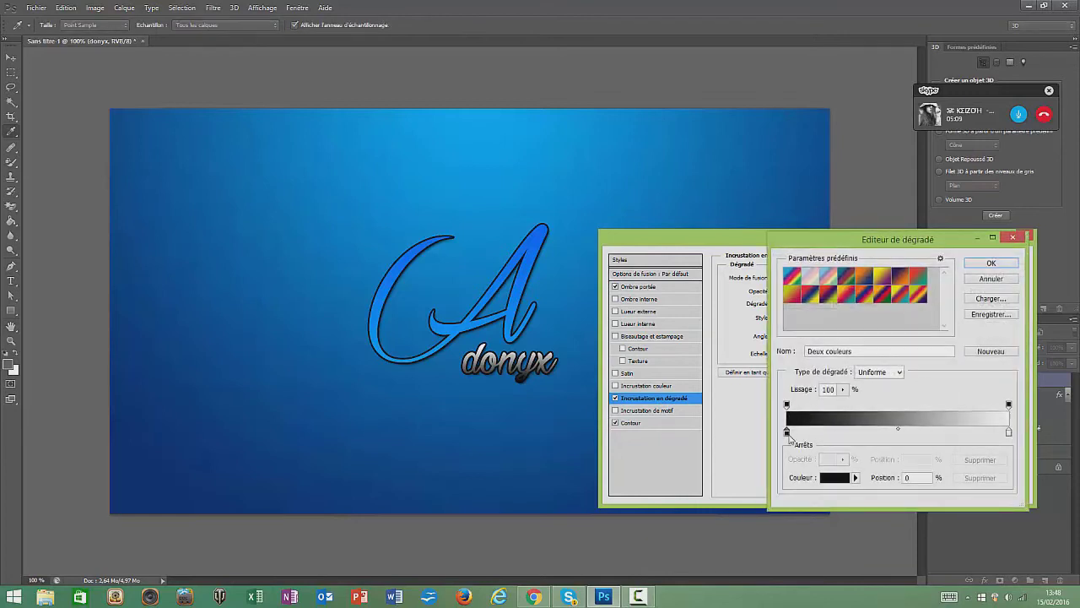
click(832, 477)
mouse_move(833, 293)
mouse_down()
mouse_move(833, 277)
mouse_move(738, 225)
mouse_up()
click(815, 261)
click(972, 212)
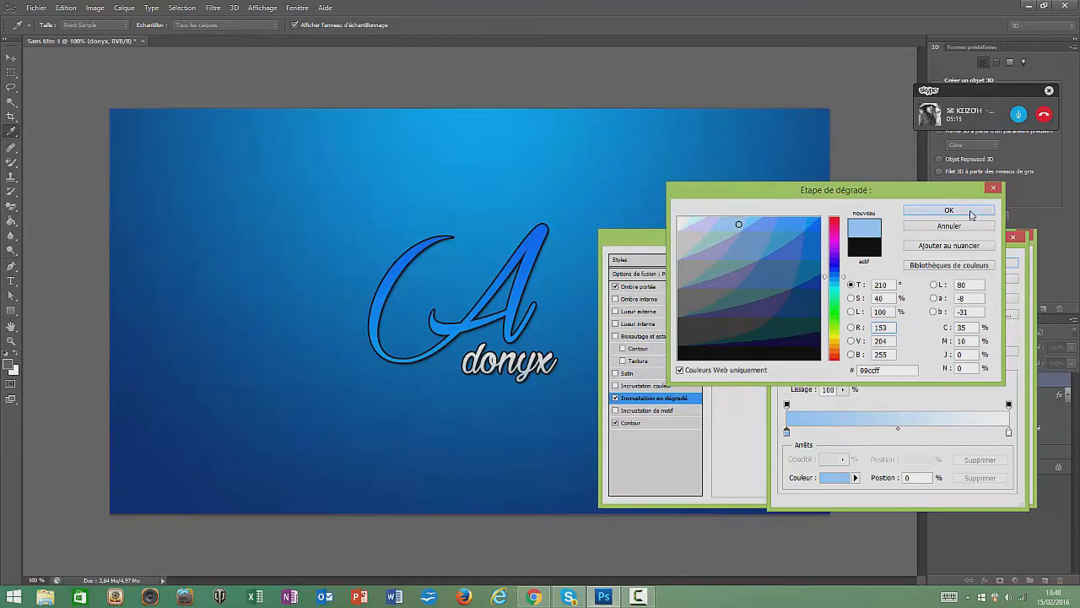
Set the end colour stop of the donyx gradient to blue (0066ff) and apply the layer style
click(1008, 432)
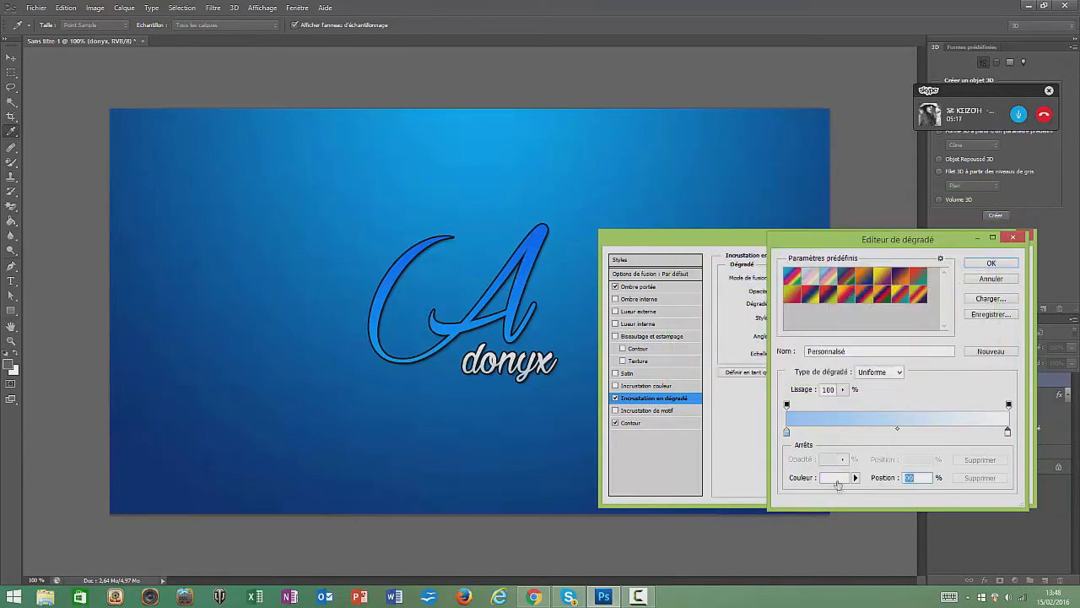
click(835, 478)
drag(834, 300, 840, 279)
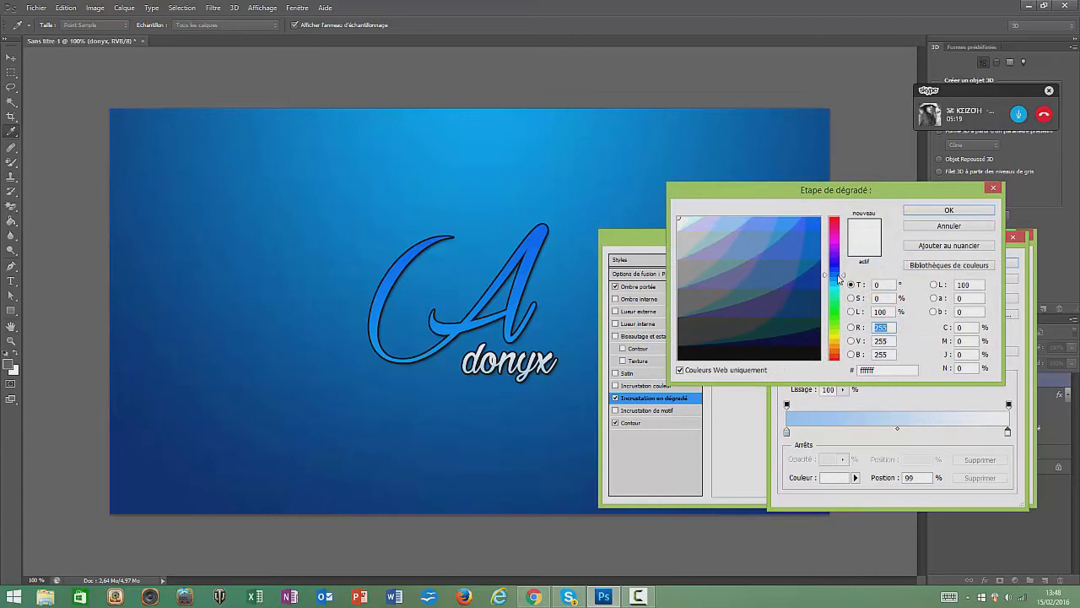
click(819, 219)
click(951, 211)
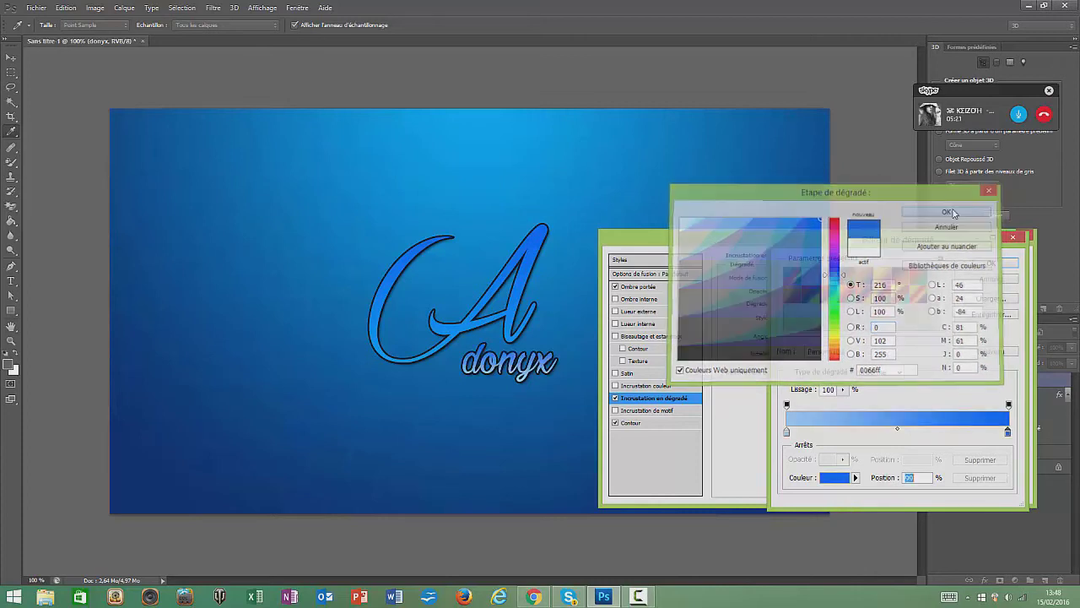
click(997, 267)
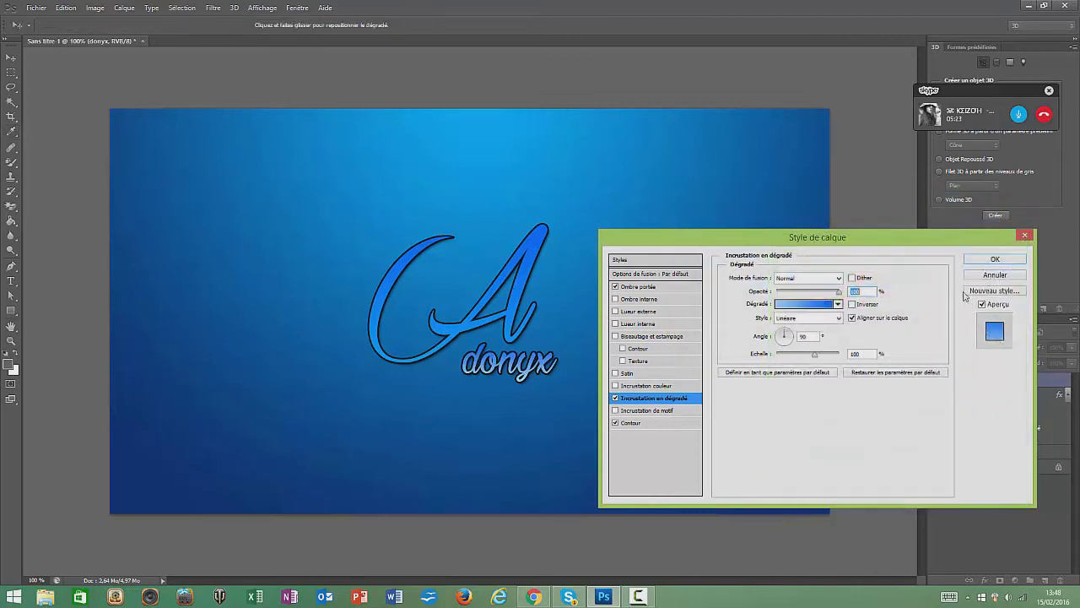
click(995, 260)
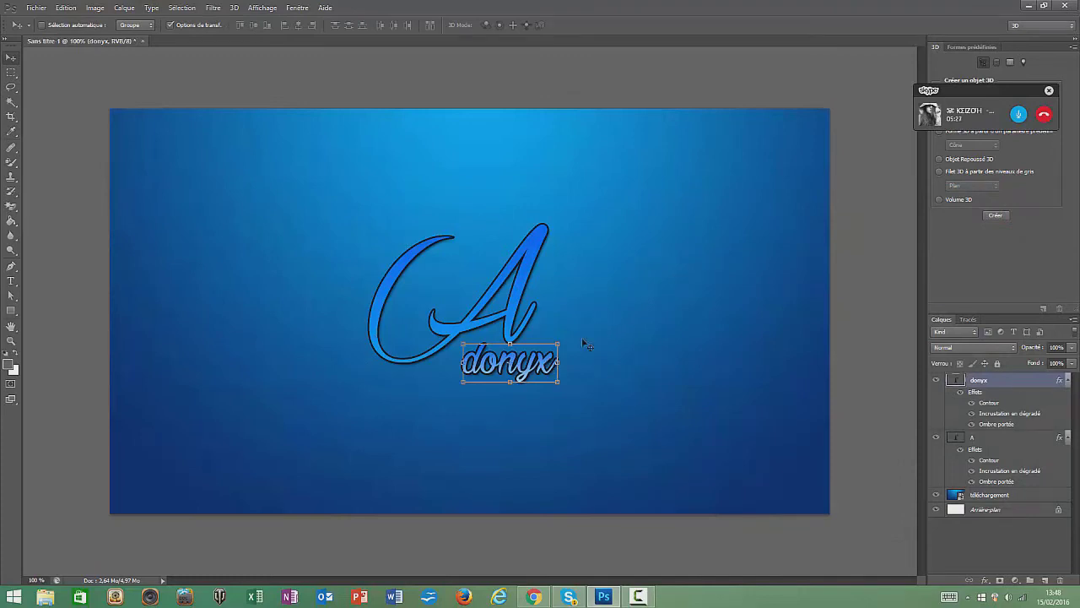
click(38, 8)
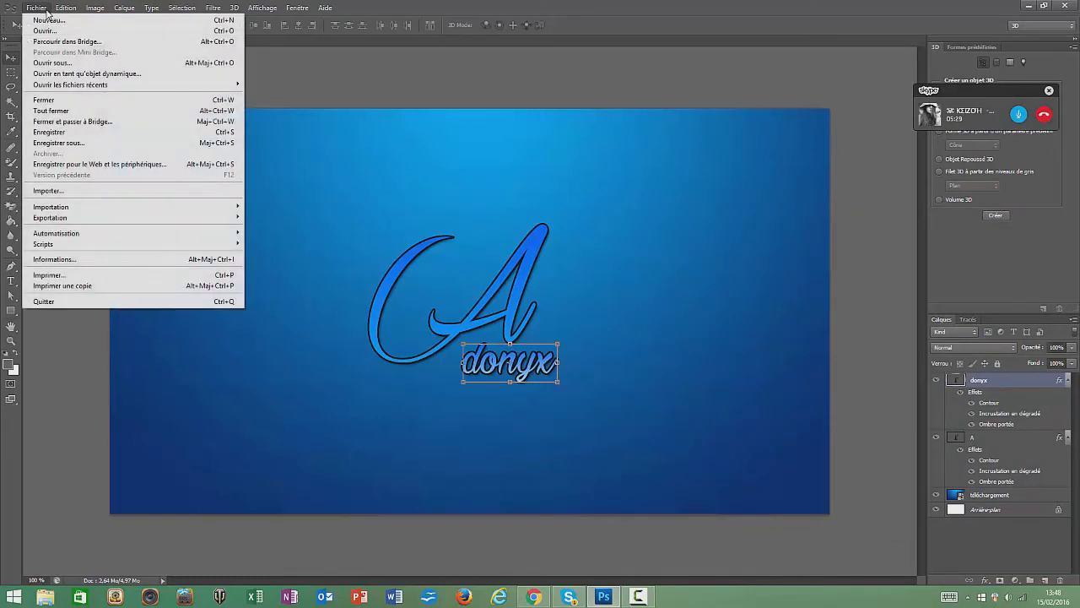
click(53, 32)
scroll(658, 236, down, 10)
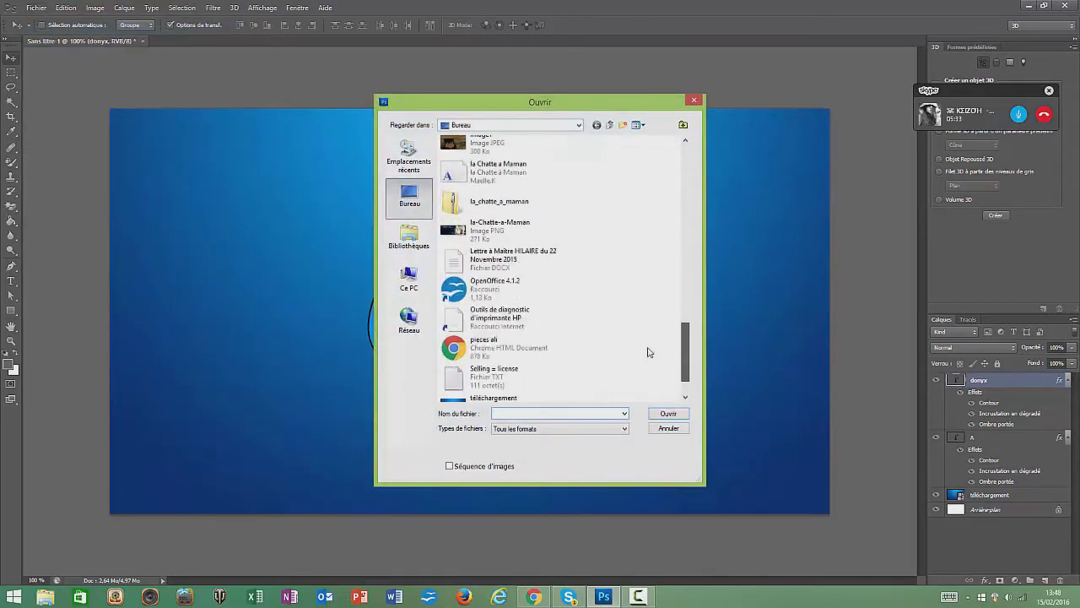
key(Escape)
Open CookiePack.psd from the desktop
click(37, 7)
click(44, 32)
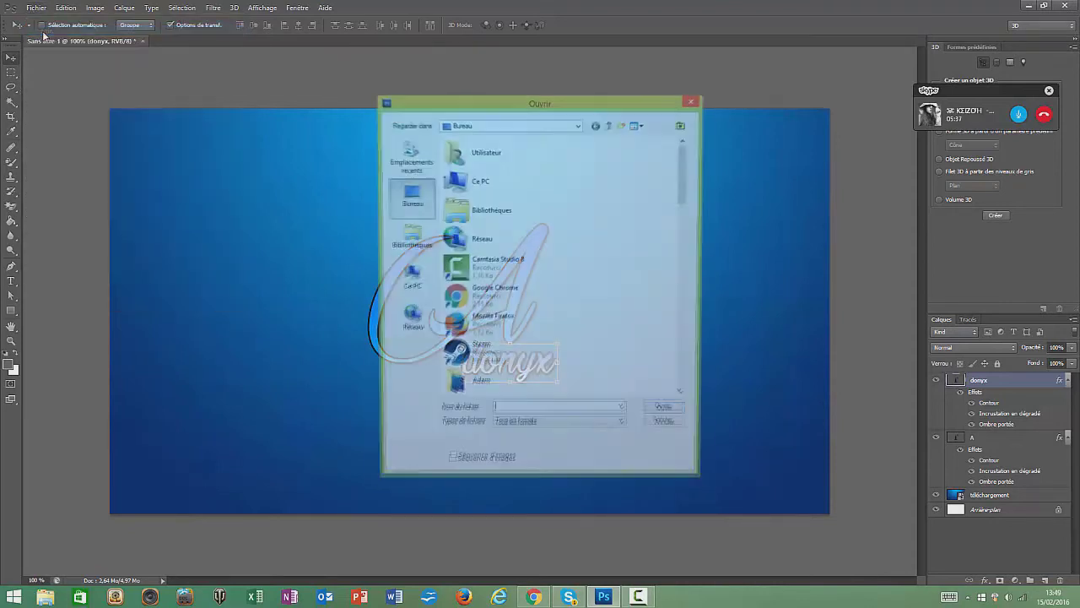
scroll(639, 373, down, 10)
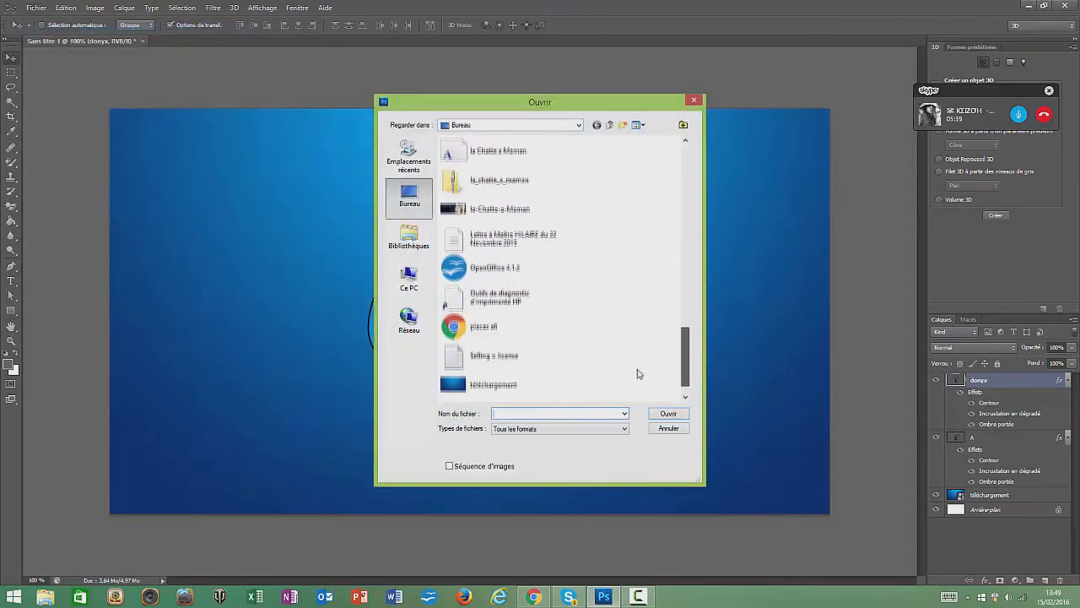
scroll(644, 330, up, 3)
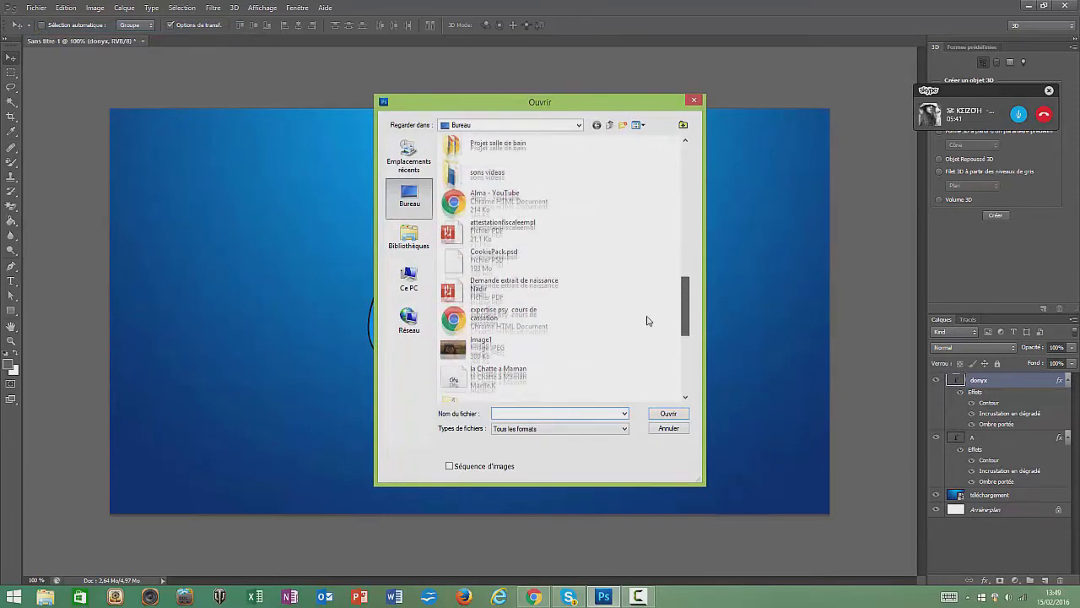
double_click(470, 259)
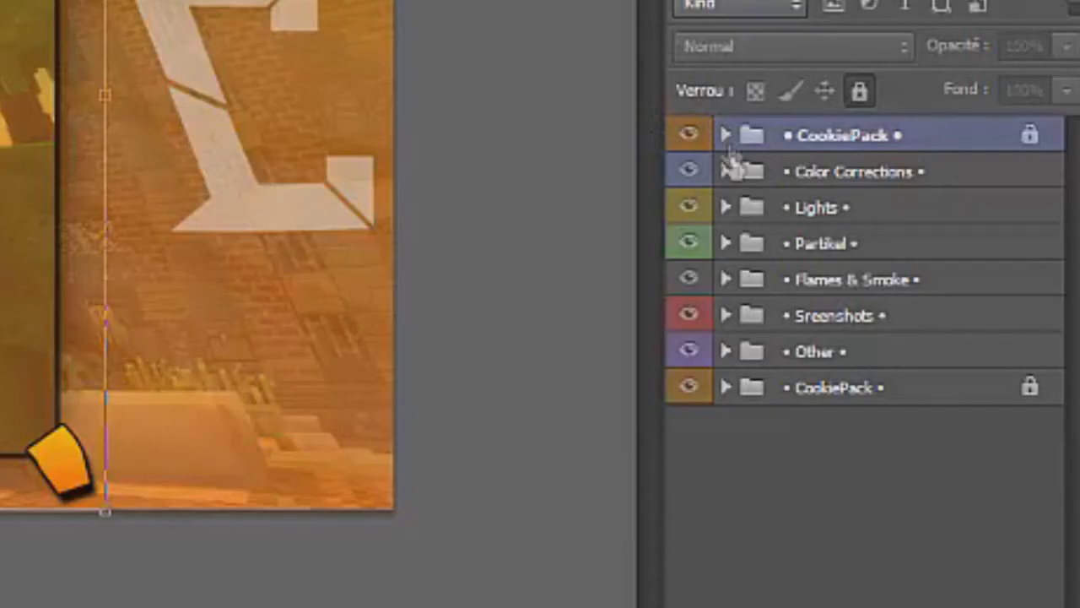
Expand the Partikel layer group and its Partikel subgroup to show the particle layers
click(727, 247)
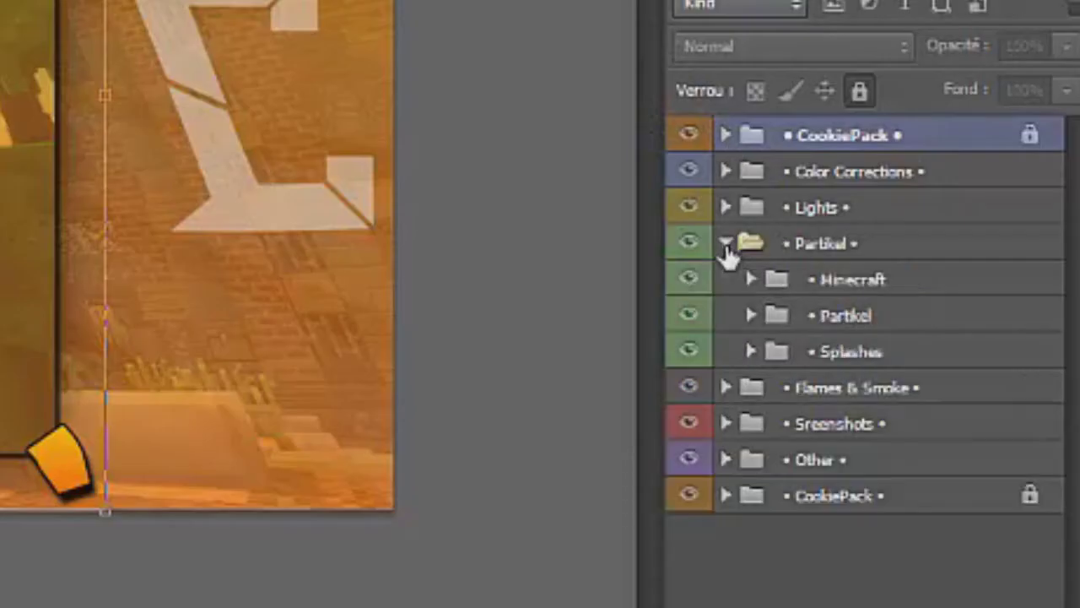
click(751, 315)
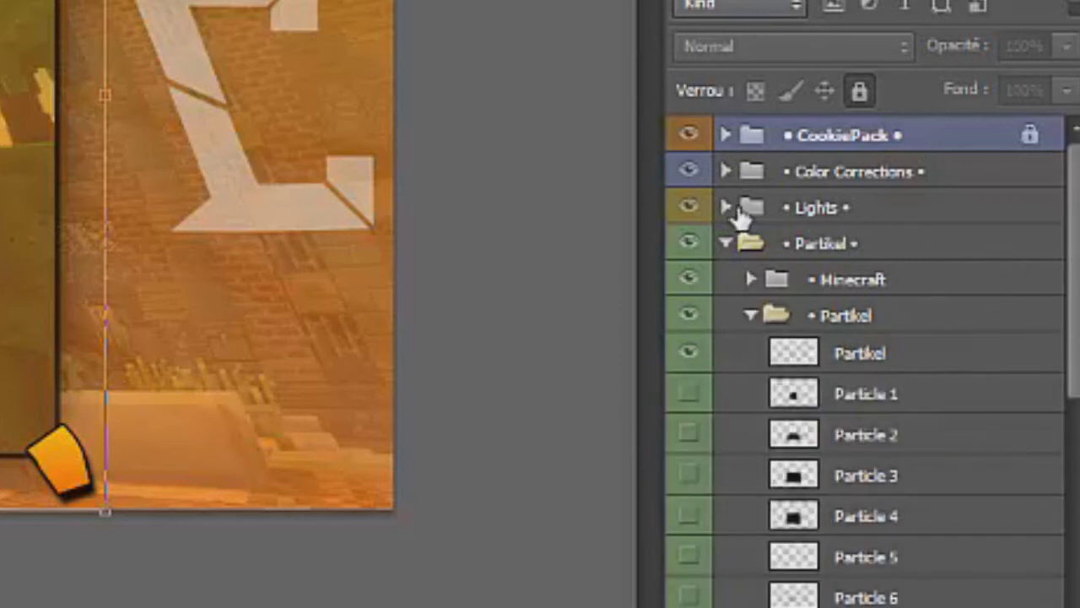
Show the Particle 2 layer in CookiePack.psd and duplicate it into the Sans titre-1 document as Particle 2
scroll(1075, 244, down, 1)
scroll(1073, 245, up, 1)
scroll(1074, 253, down, 1)
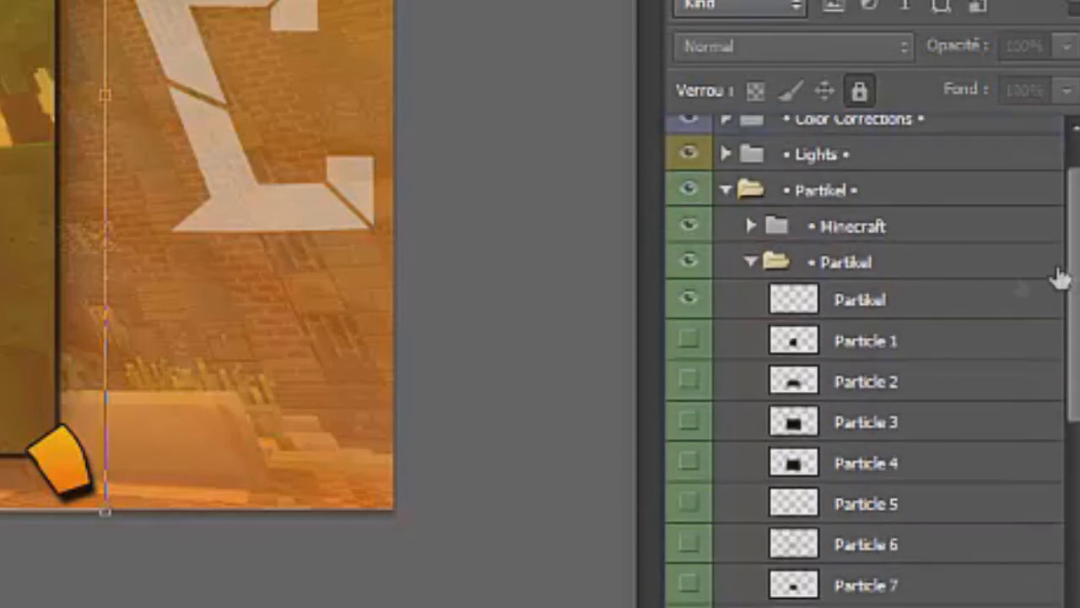
click(687, 381)
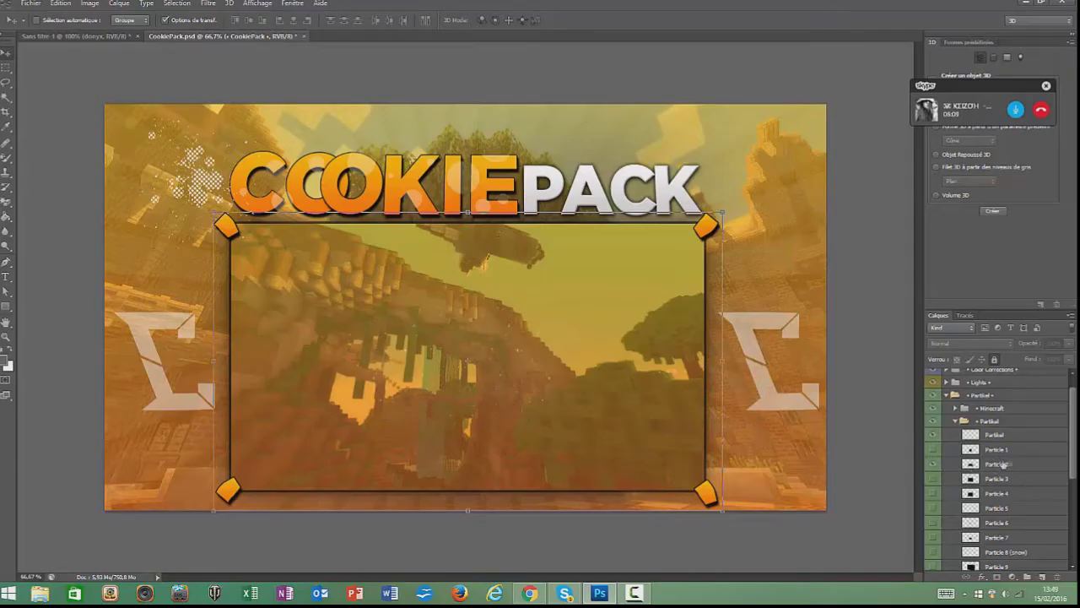
right_click(1042, 471)
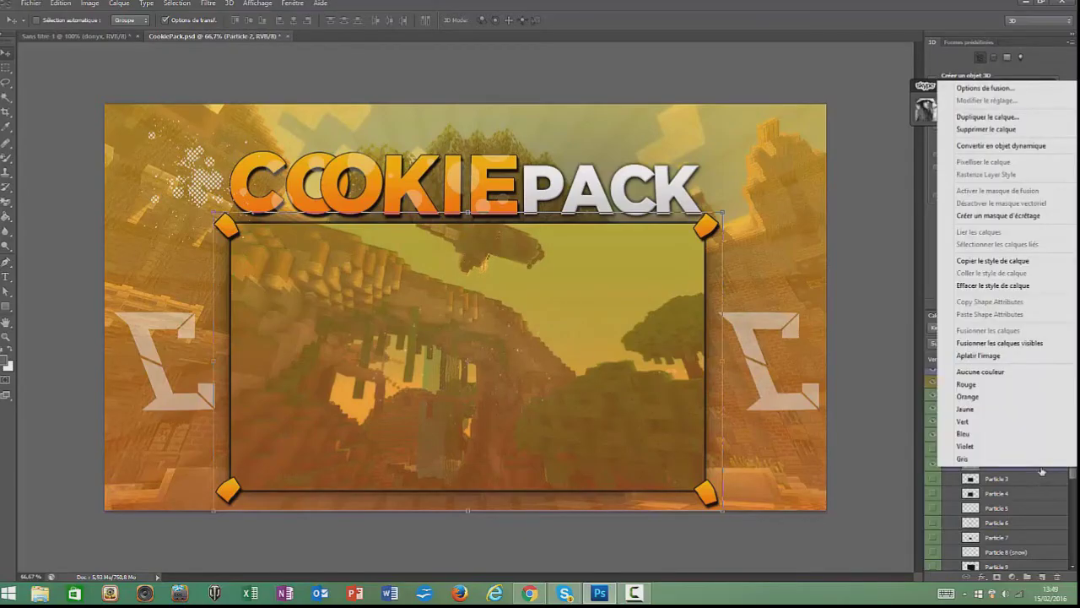
click(962, 115)
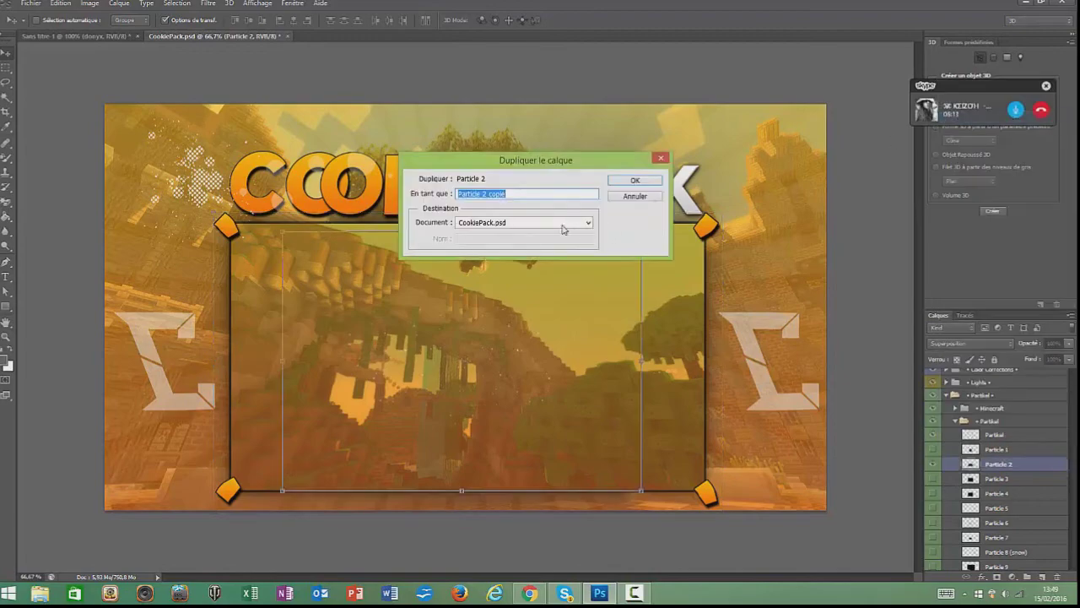
click(540, 222)
click(535, 233)
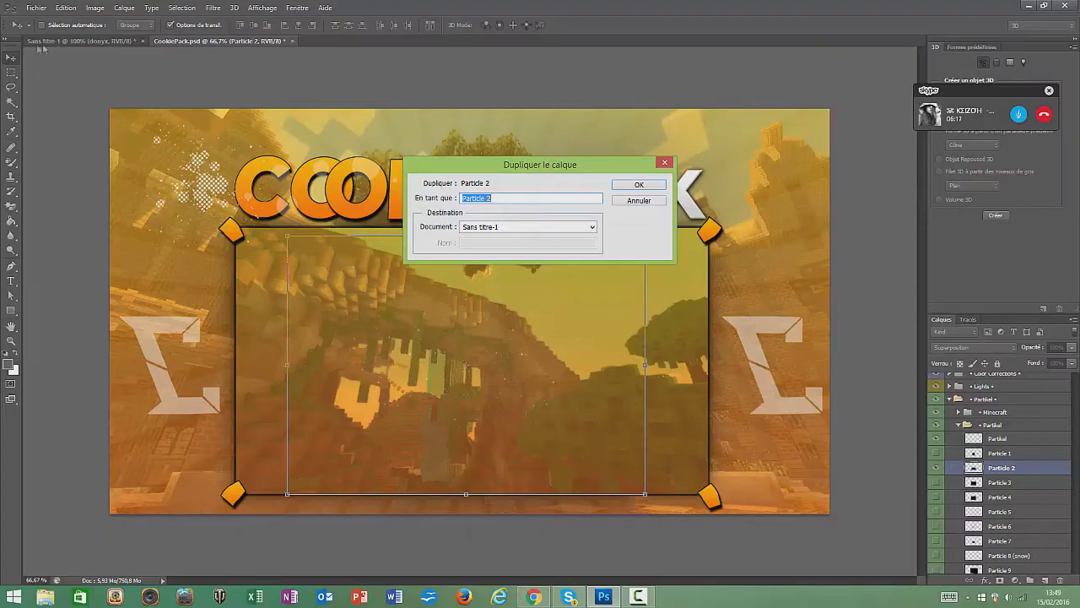
click(630, 185)
In Sans titre-1, centre the Particle 2 layer over the Adonyx lettering and set its opacity to 80%
click(110, 42)
drag(712, 450, 543, 266)
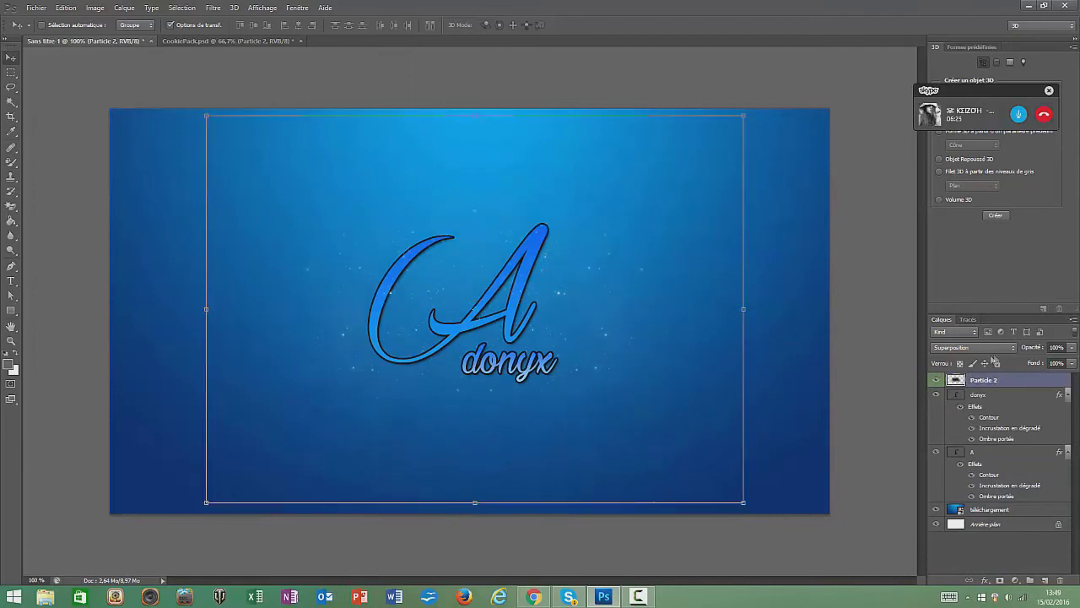
drag(1073, 353, 1044, 360)
click(1072, 346)
drag(1057, 363, 1066, 364)
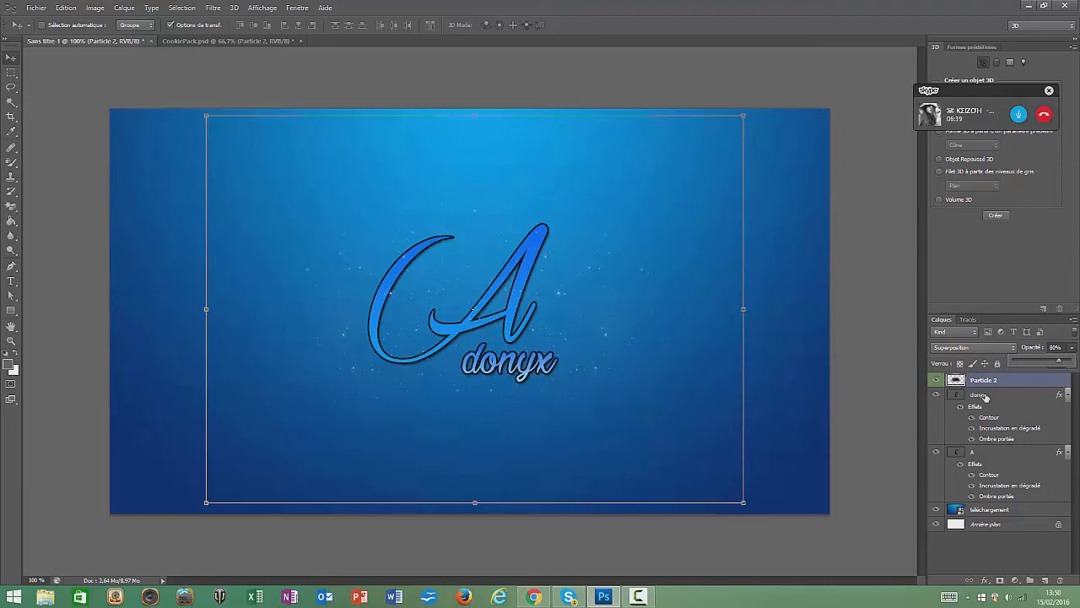
click(1010, 556)
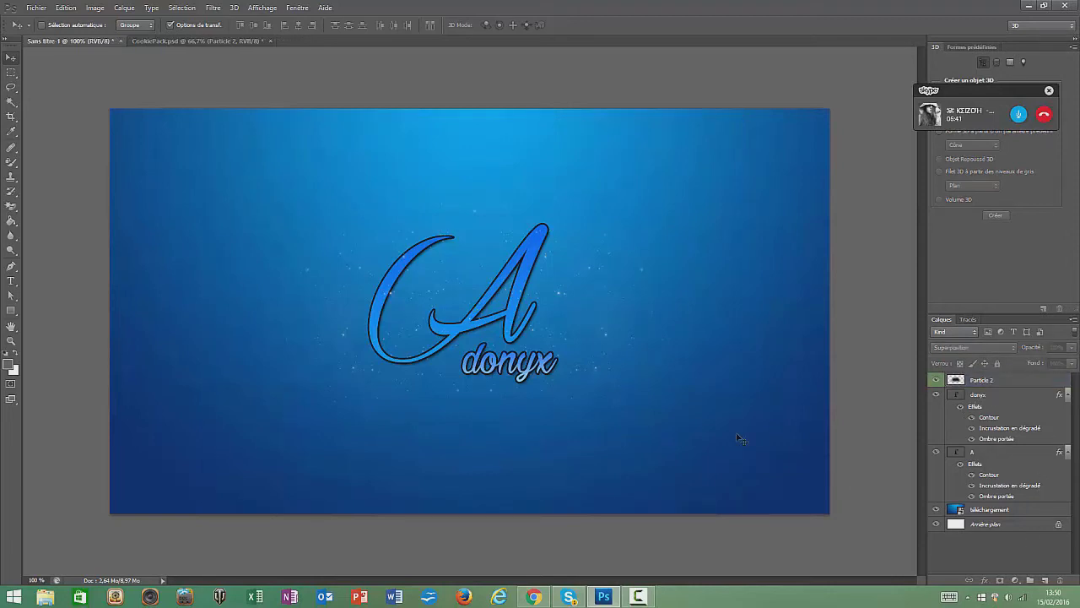
In CookiePack.psd, collapse the Partikel group, expand Color Corrections and make the CC 1 My Favourite group visible
click(216, 44)
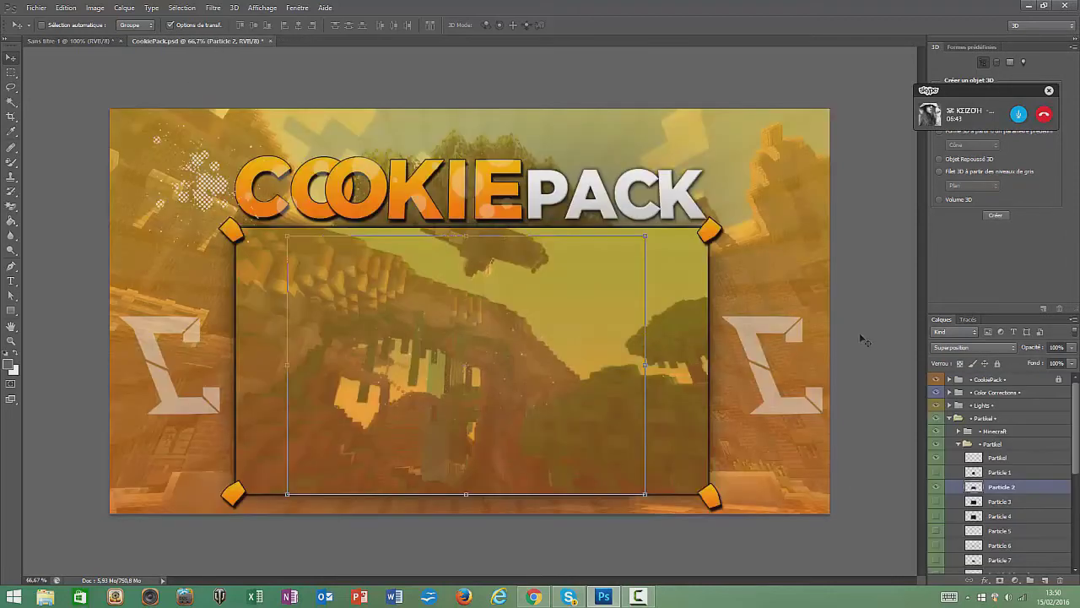
click(954, 421)
click(949, 418)
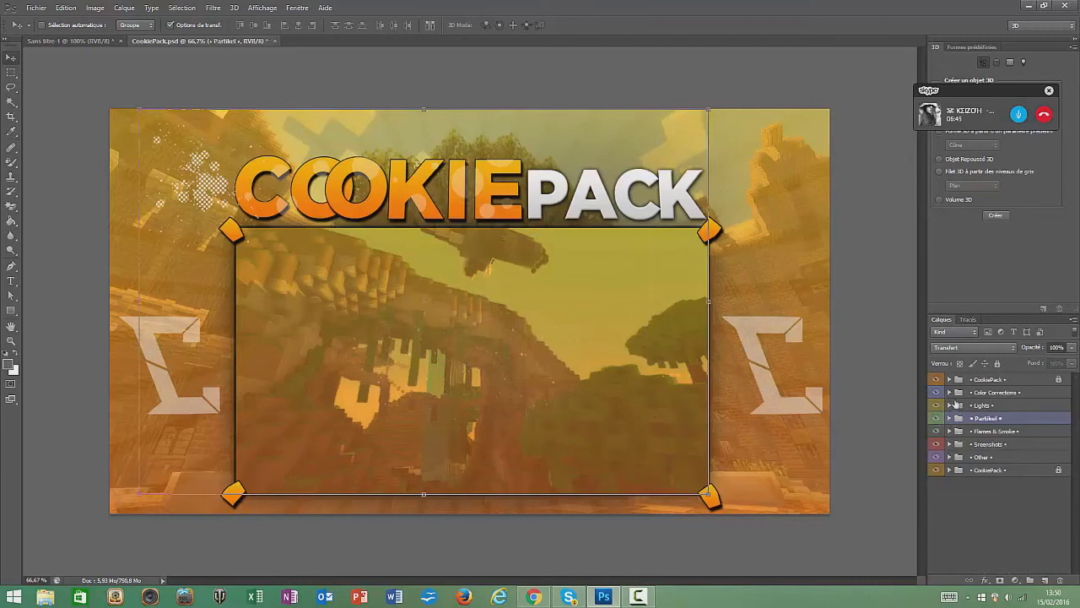
click(949, 393)
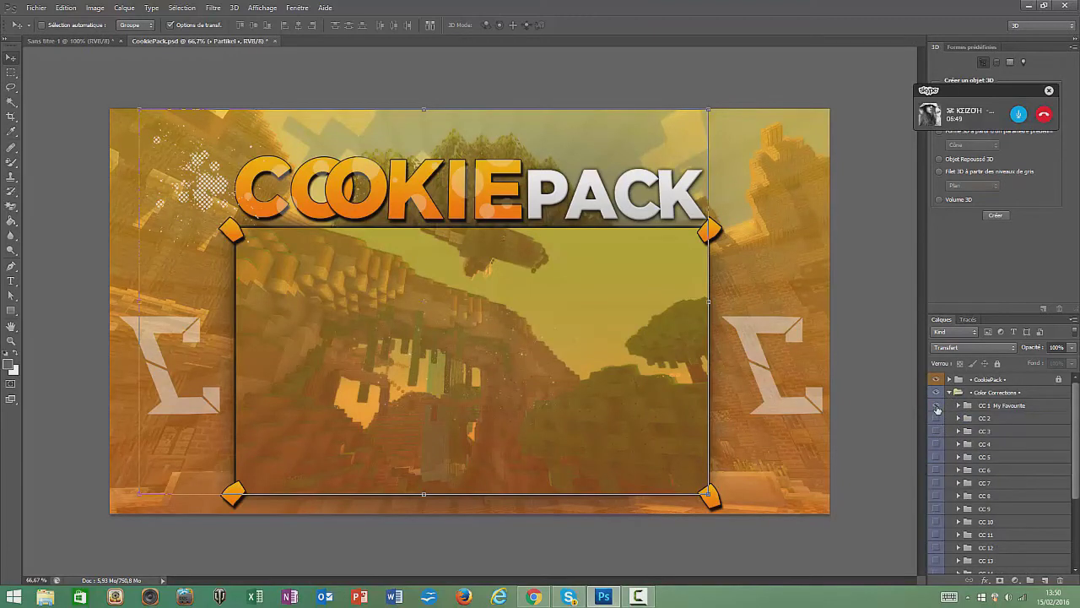
click(936, 407)
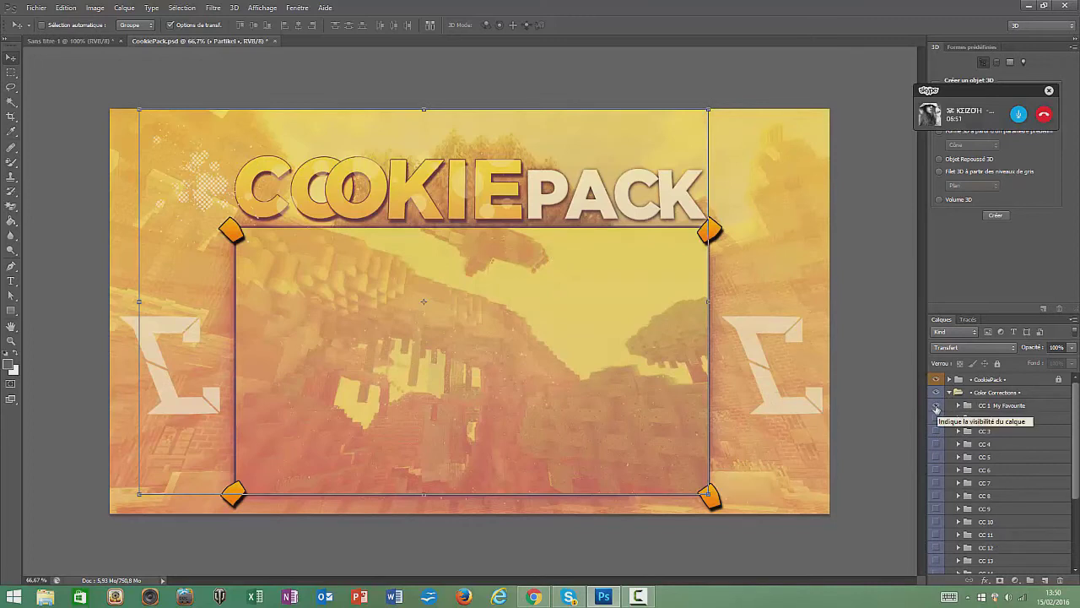
Duplicate the CC 1 My Favourite group into Sans titre-1 and position it there so its effects cover the whole canvas
right_click(1044, 409)
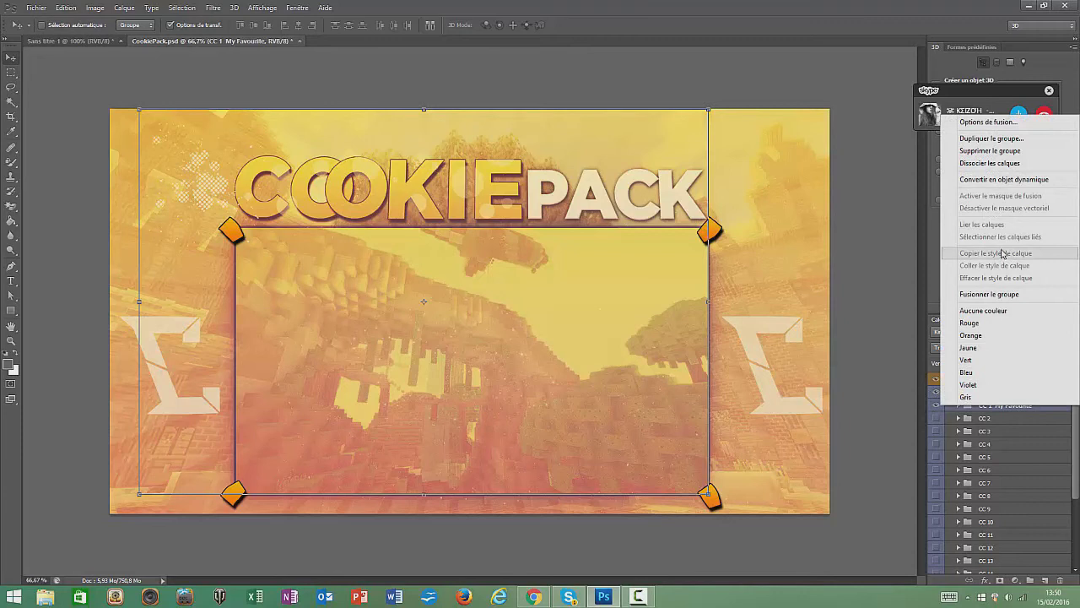
click(1000, 139)
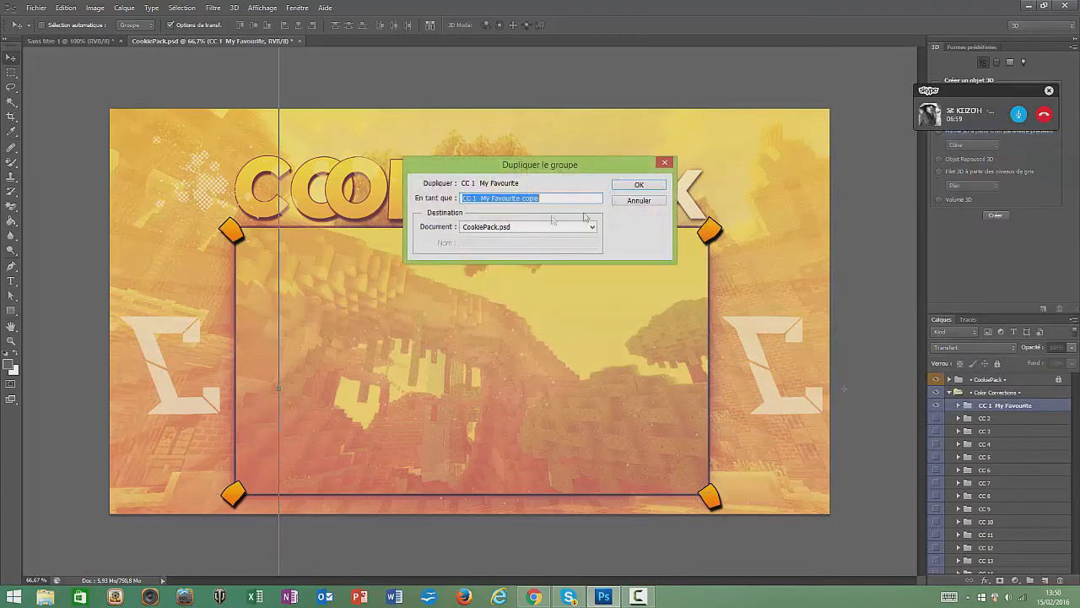
click(531, 228)
click(530, 236)
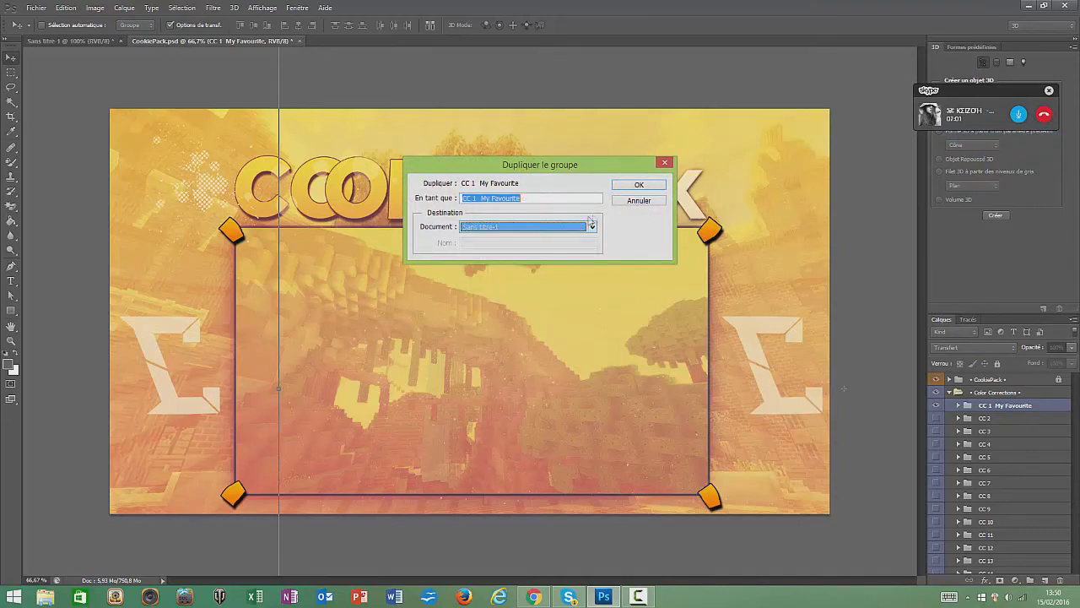
click(642, 184)
click(127, 40)
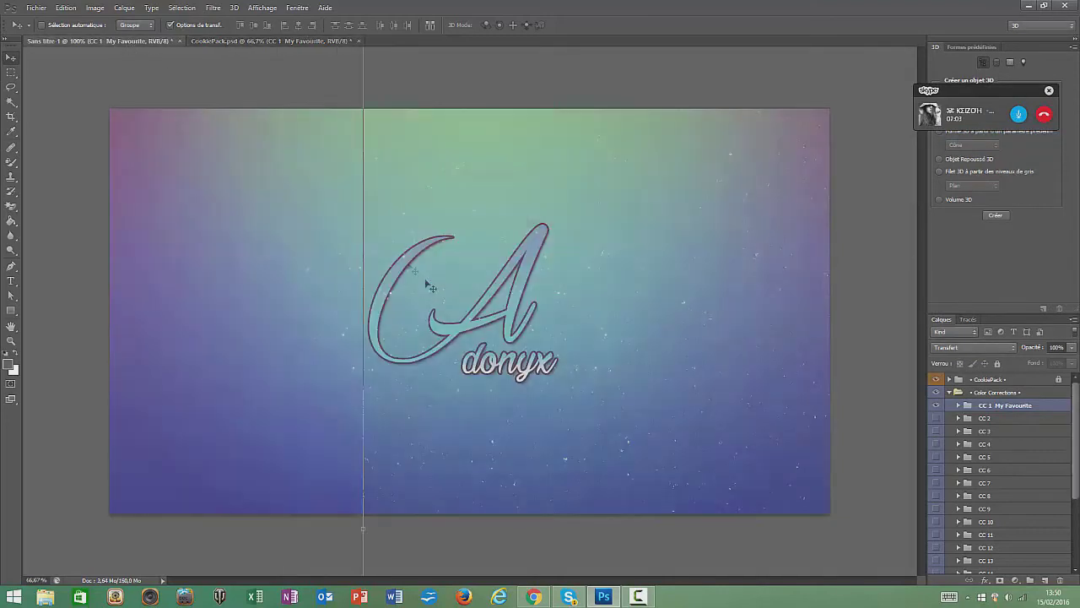
drag(692, 415, 410, 373)
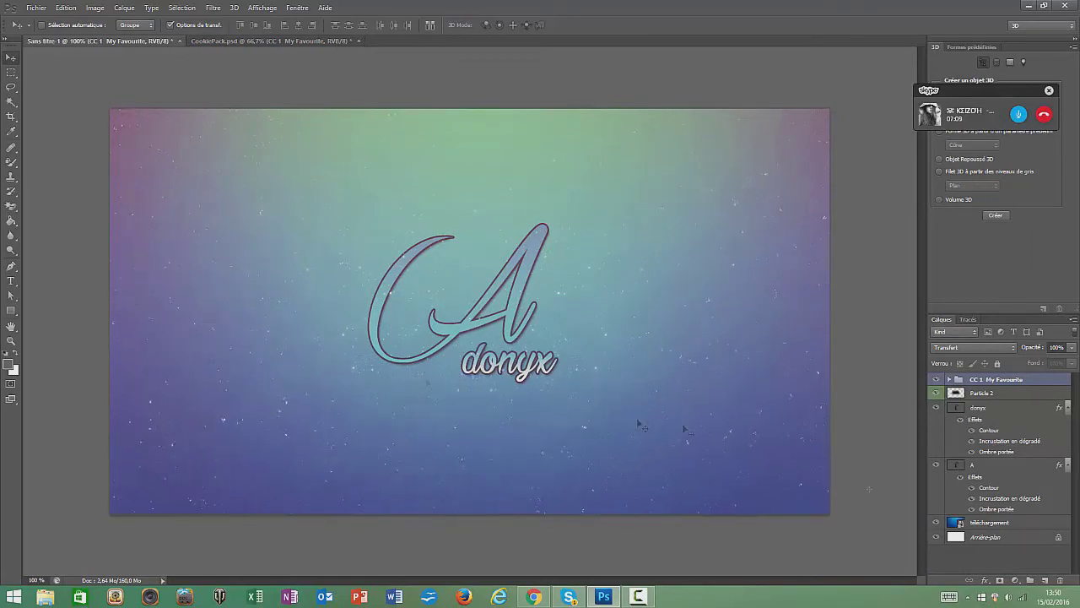
Try the A layer above the CC 1 My Favourite group, and place it directly below that group, above Particle 2
drag(971, 465, 993, 381)
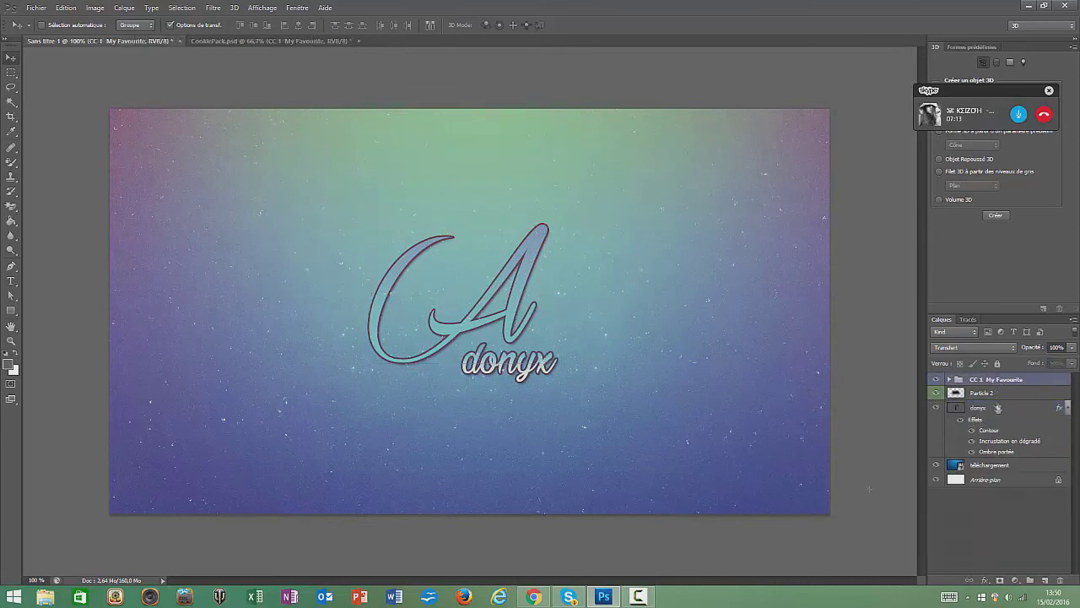
click(957, 380)
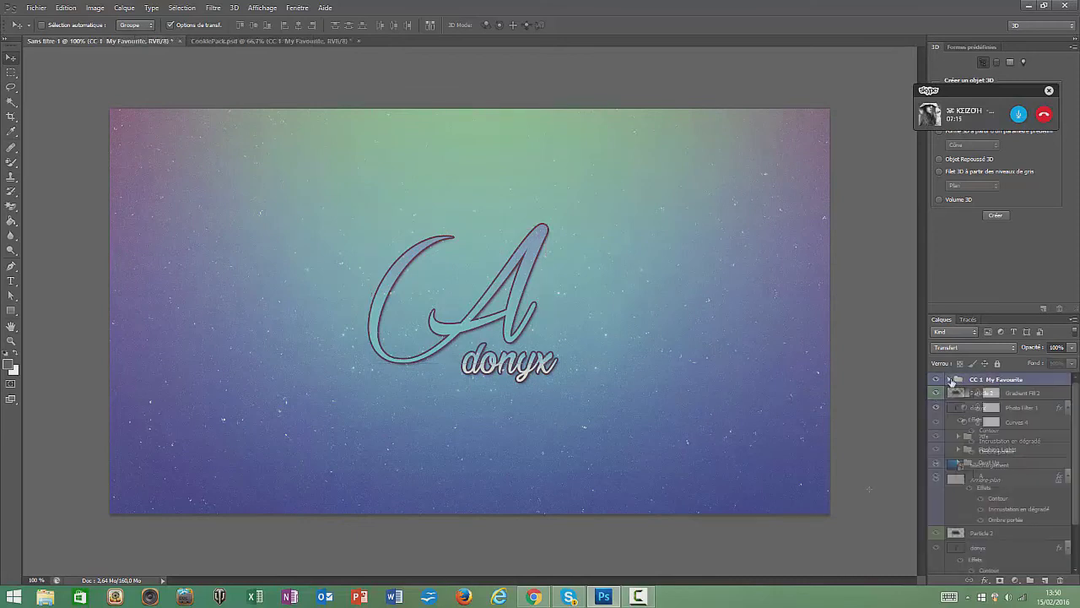
drag(984, 475, 987, 378)
click(949, 438)
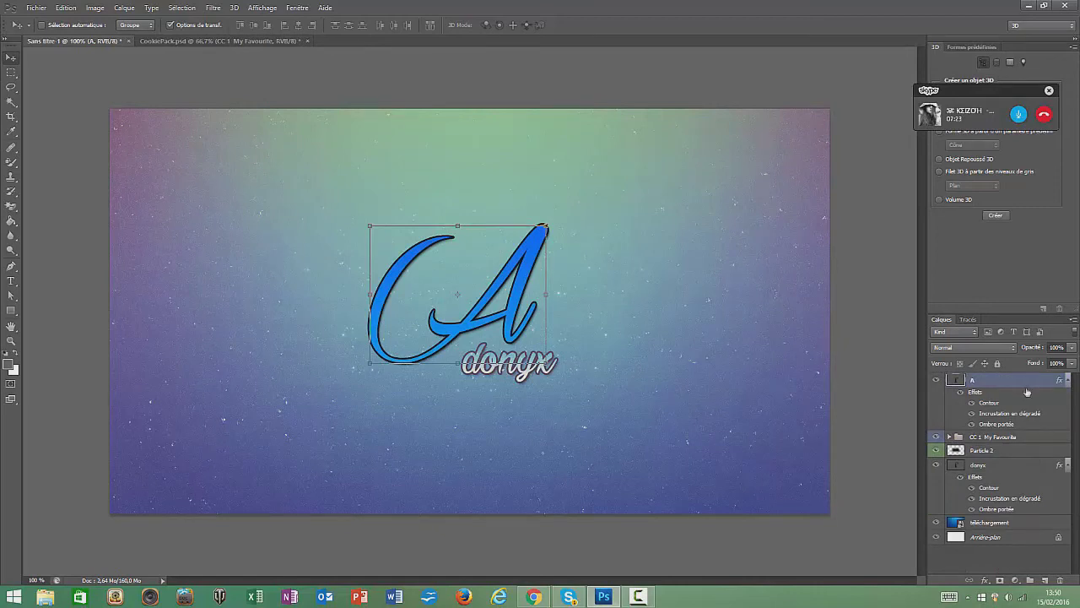
drag(1027, 392, 1001, 450)
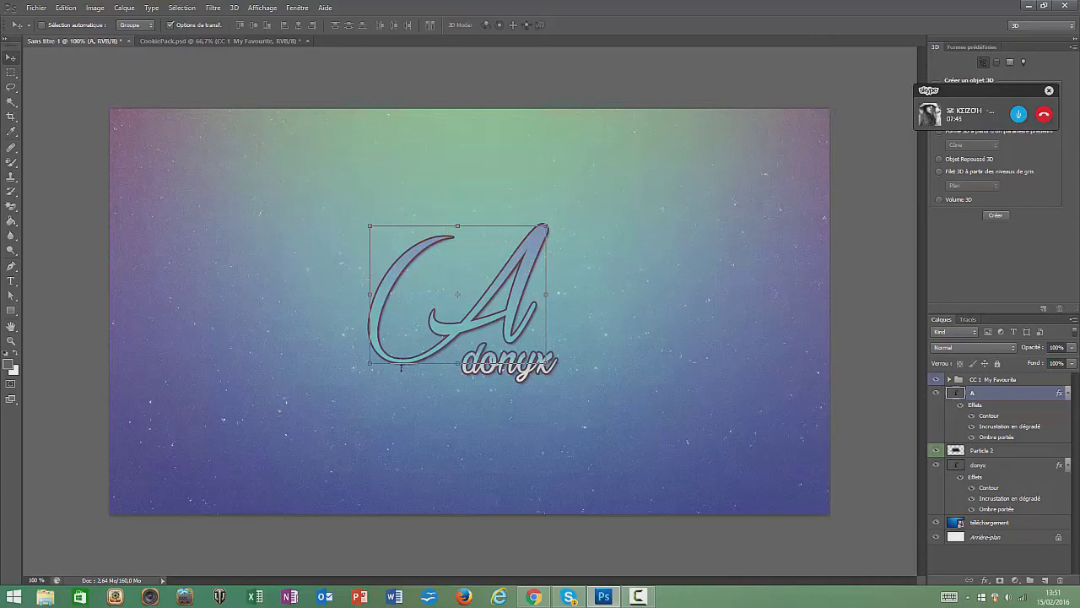
Save a copy of the graphic to the desktop as the JPEG "Logo toaa meme tu sé" with maximum quality 12
click(36, 7)
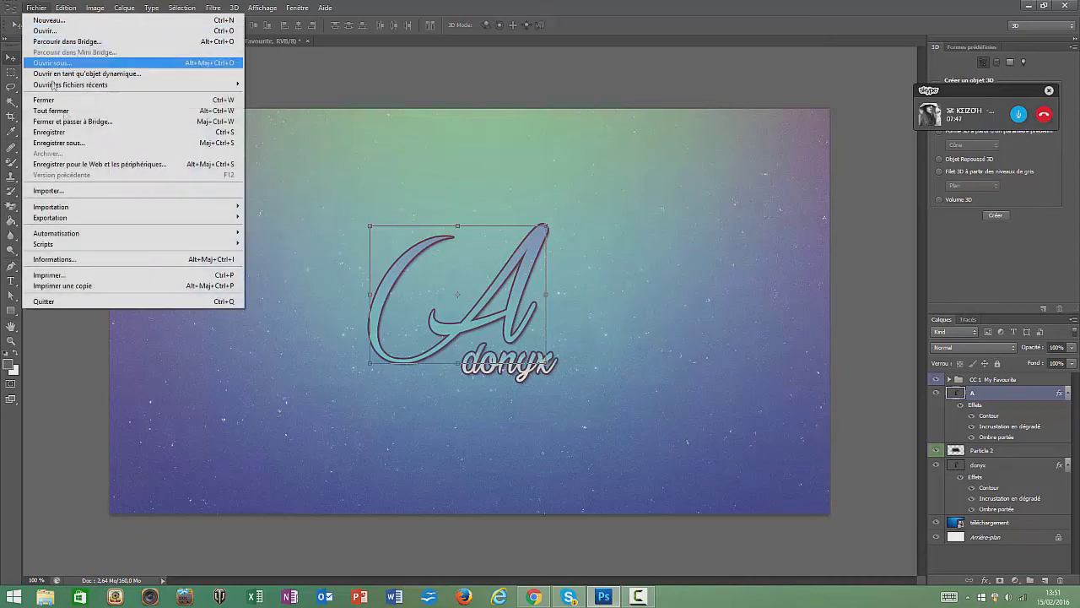
click(105, 144)
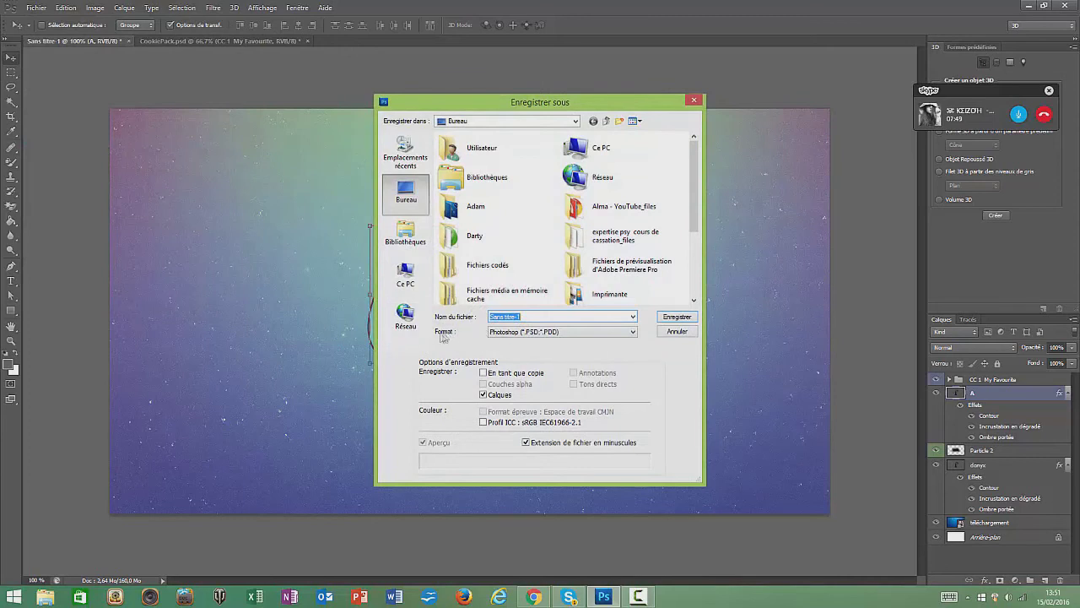
click(540, 337)
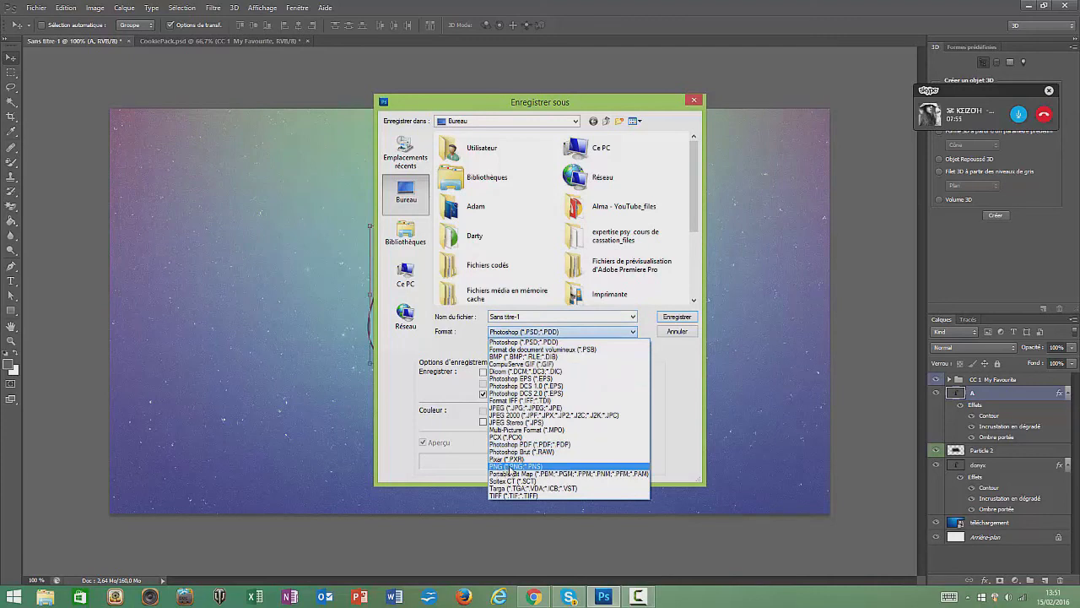
click(527, 409)
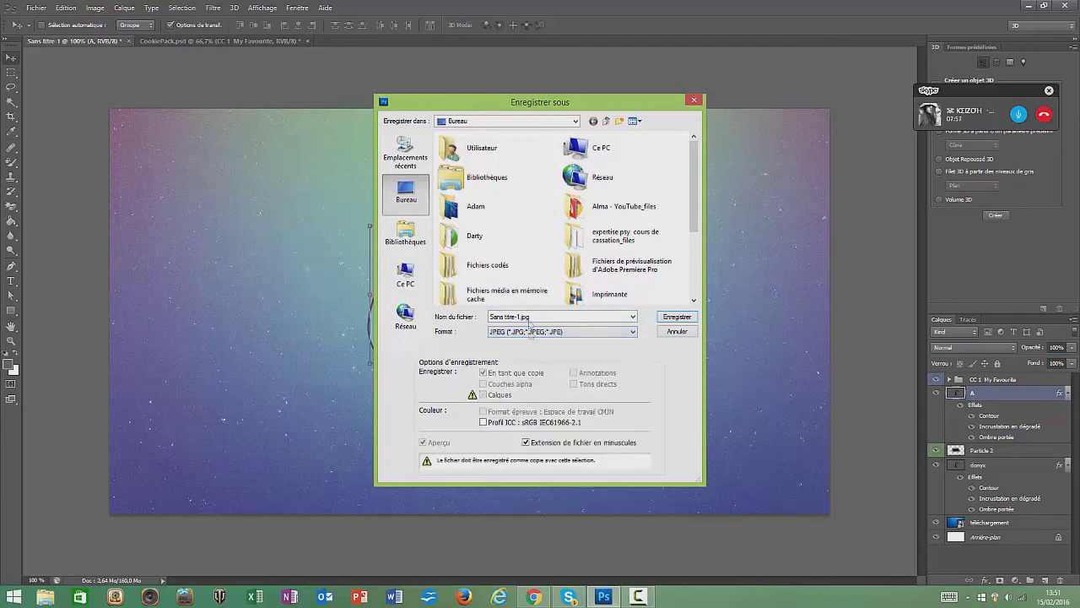
text(Logo toaa meme)
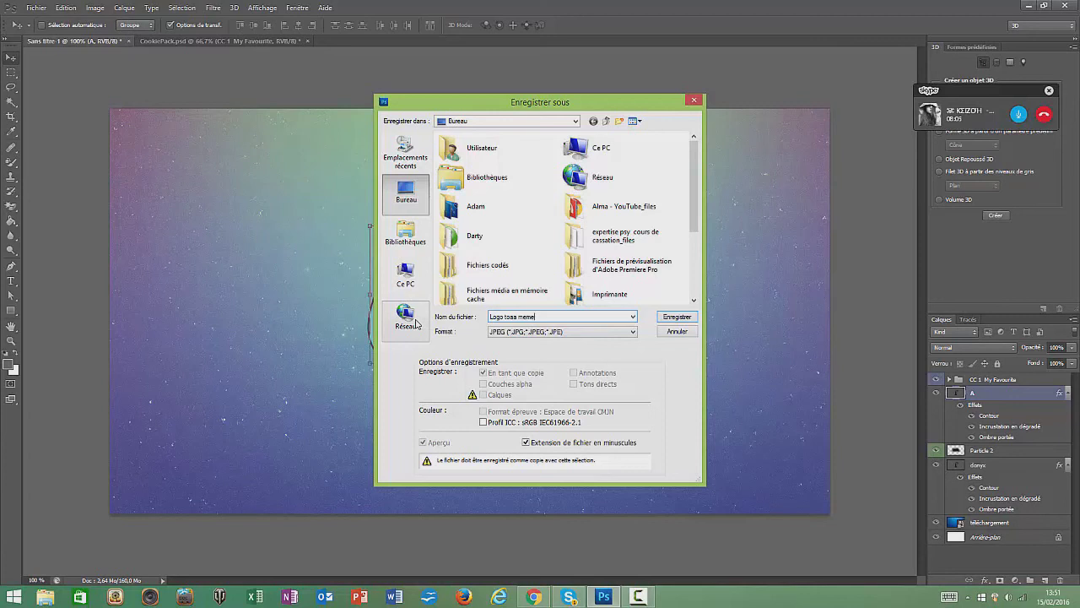
text(tu sé)
click(676, 317)
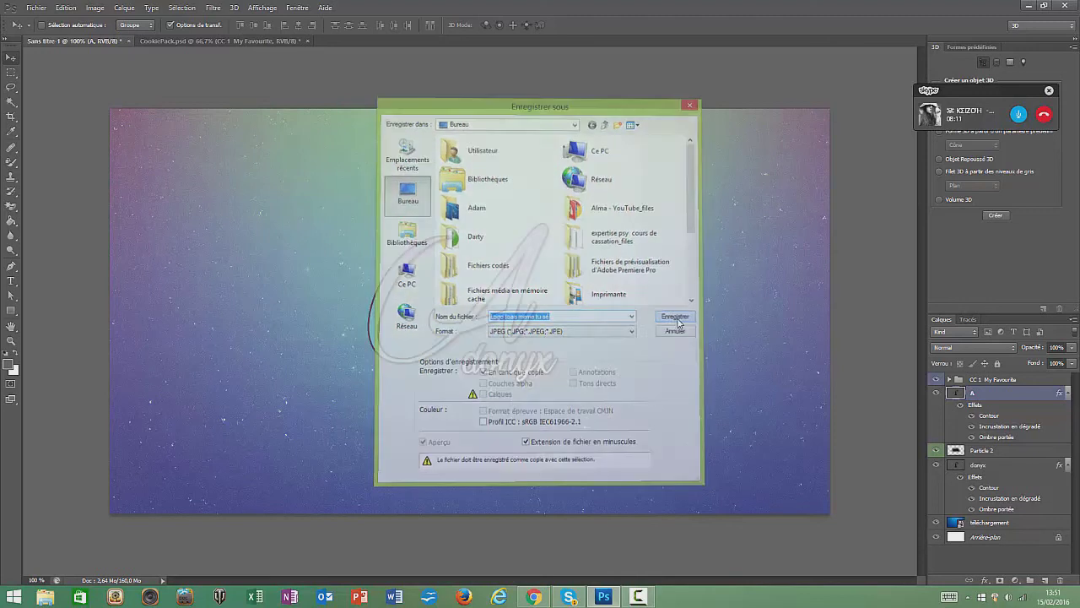
click(613, 163)
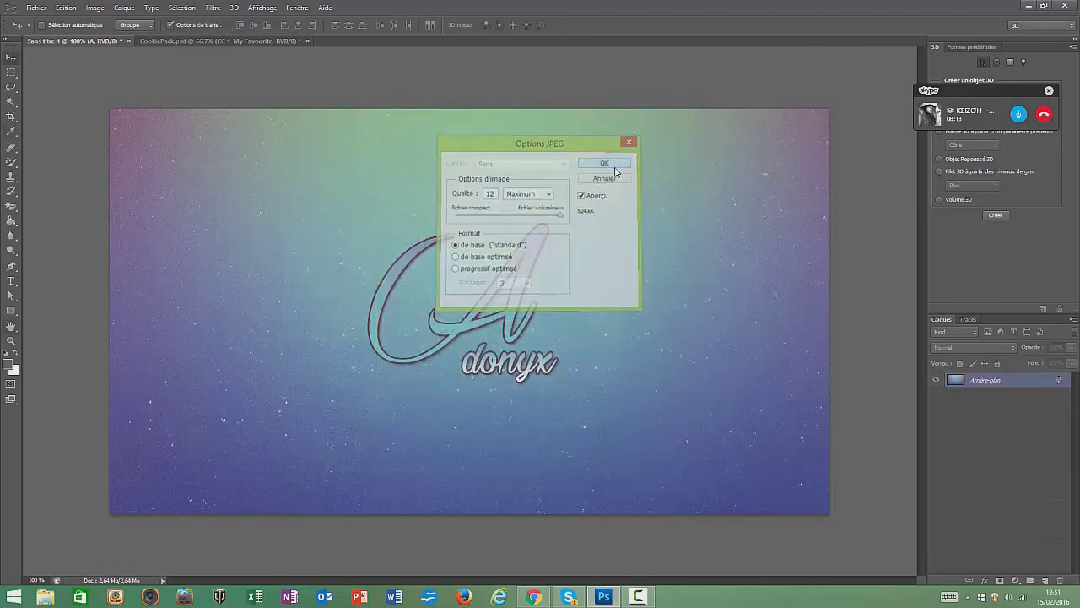
Move the saved logo file to a free spot on the desktop and check it in the Windows photo viewer
click(1023, 5)
click(1026, 5)
drag(185, 195, 508, 134)
double_click(508, 134)
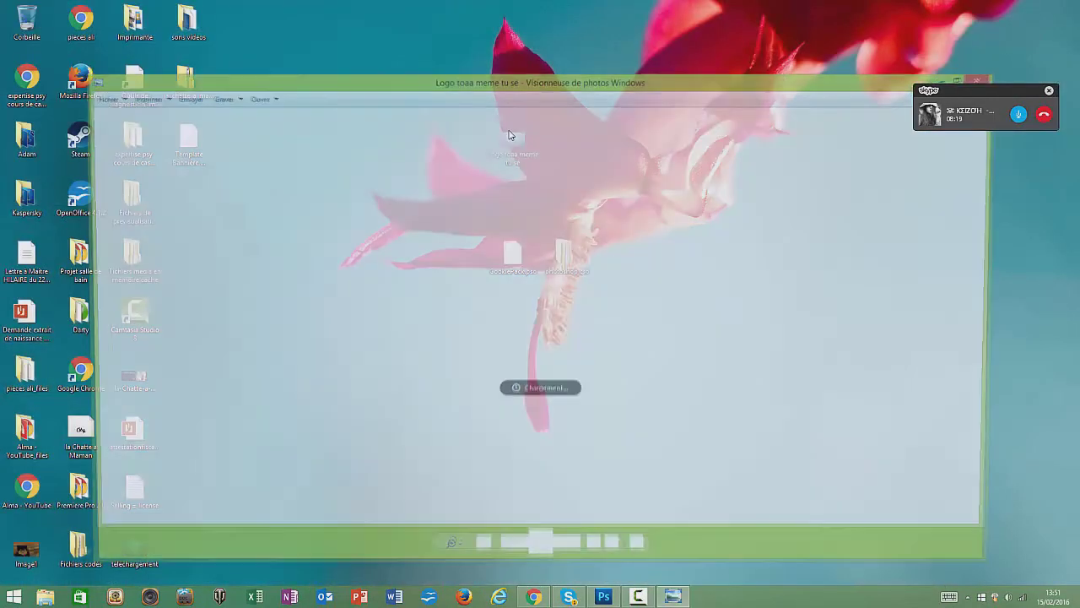
drag(720, 85, 374, 120)
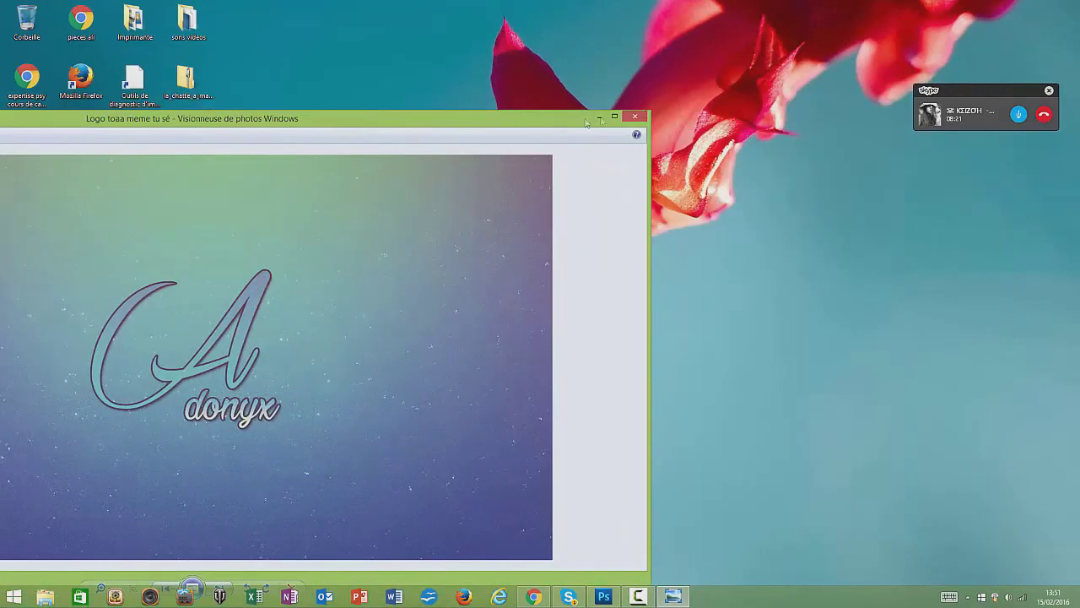
click(635, 115)
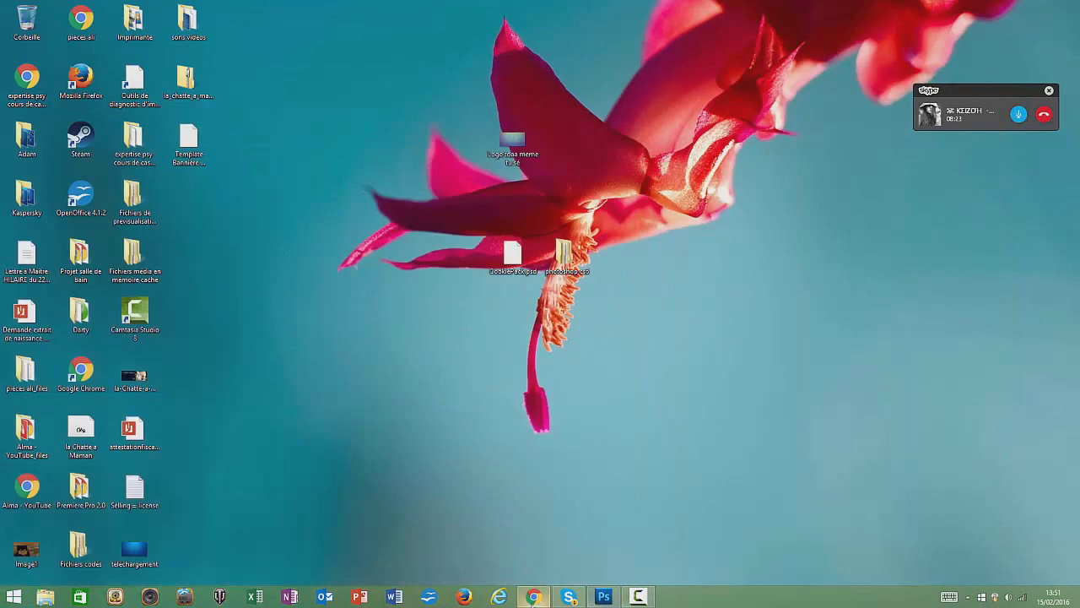
Switch to Chrome, close the blue gradient search and open the Google+ profile photo chooser for the Adonyx YouTube channel's icon
click(535, 599)
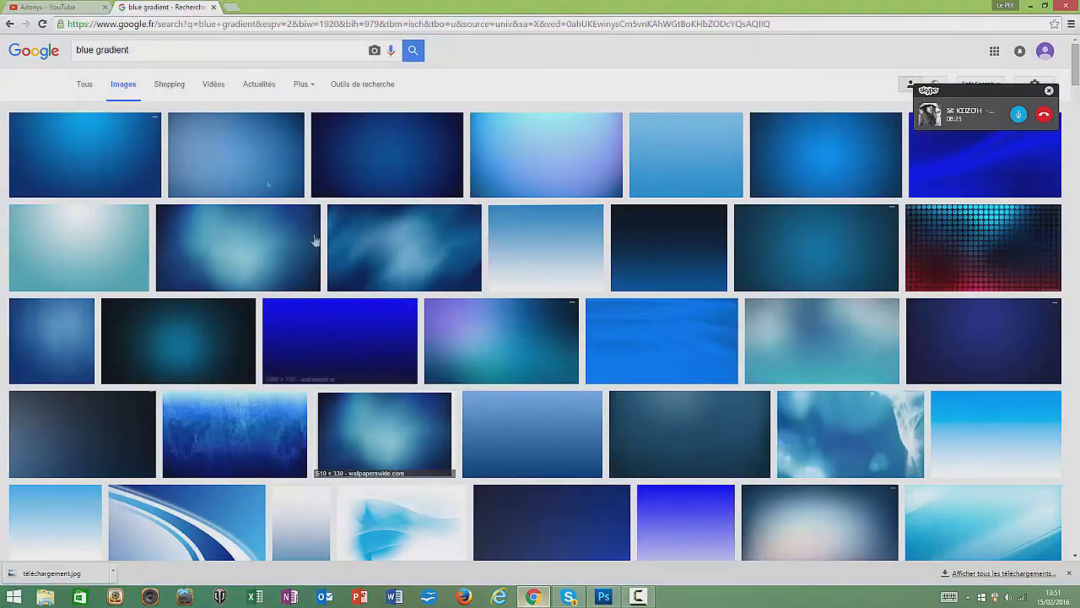
click(68, 8)
click(211, 8)
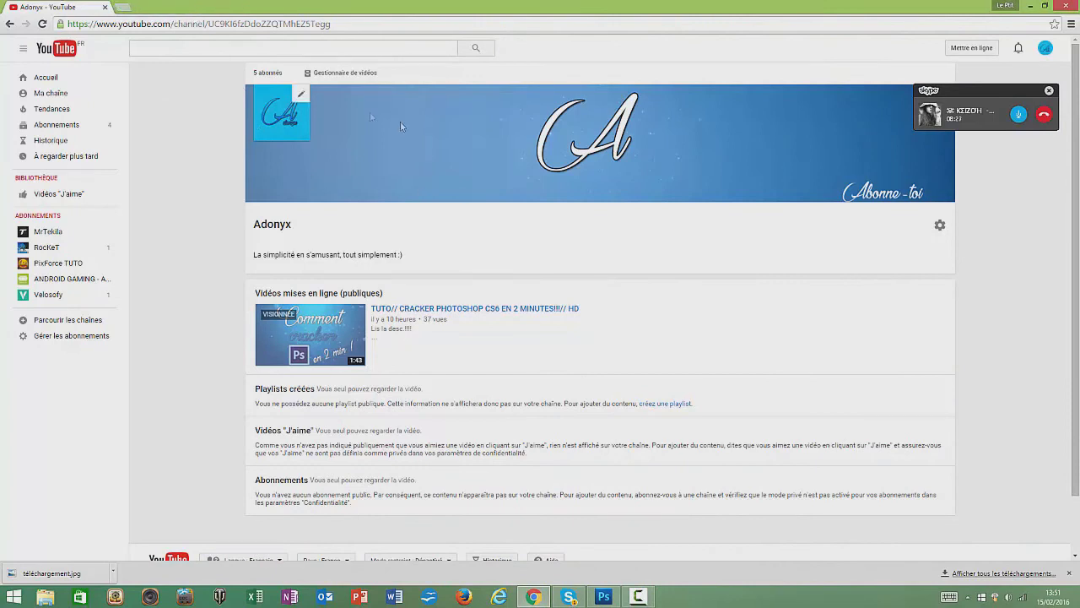
click(305, 102)
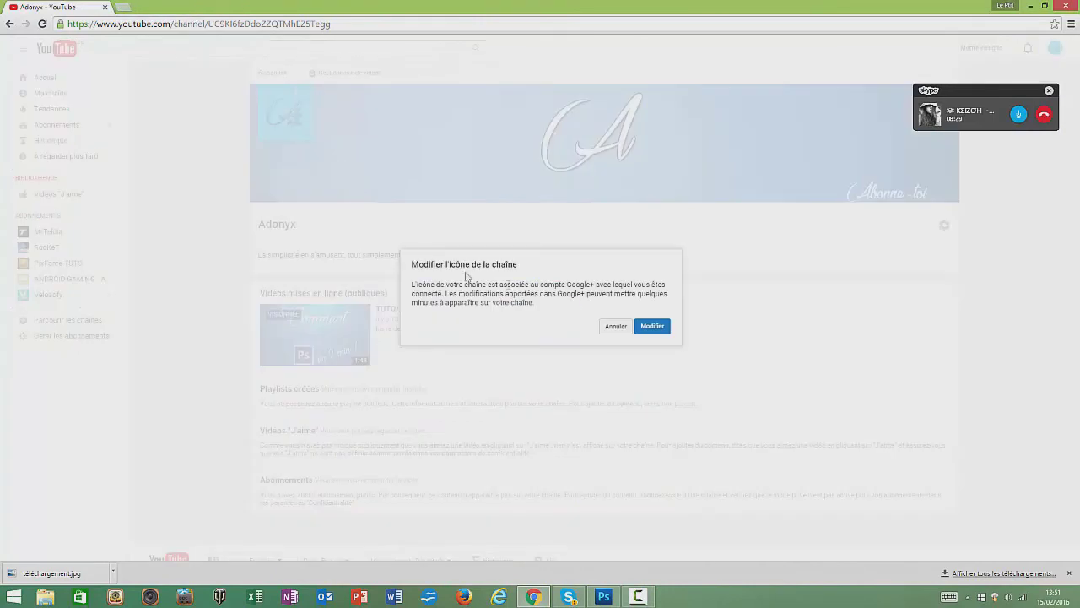
click(654, 326)
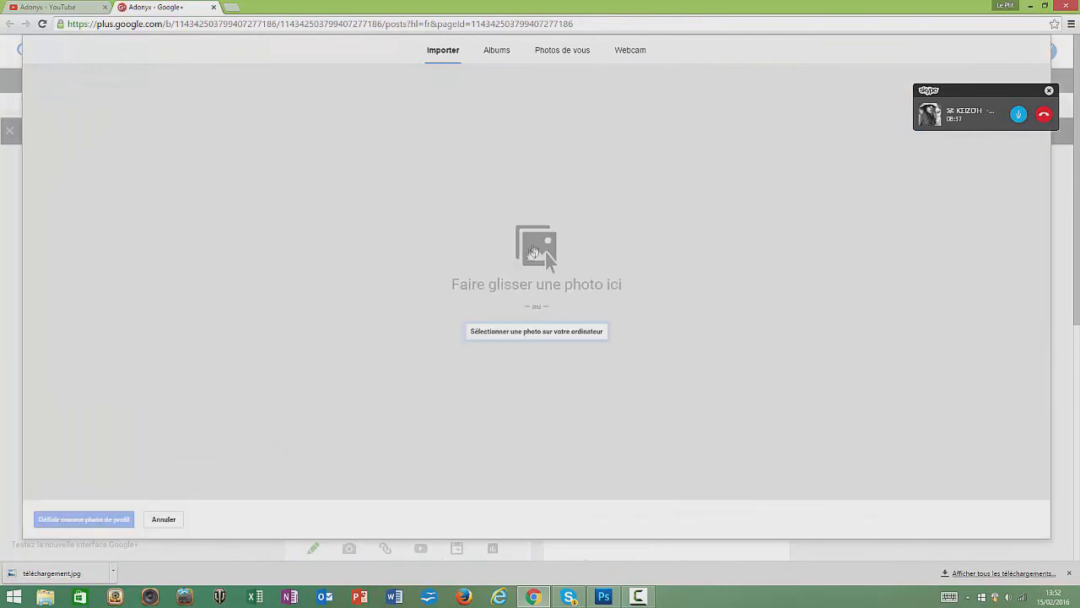
Upload the image "Logo toaa meme tu sé" from the desktop as the profile photo
click(514, 335)
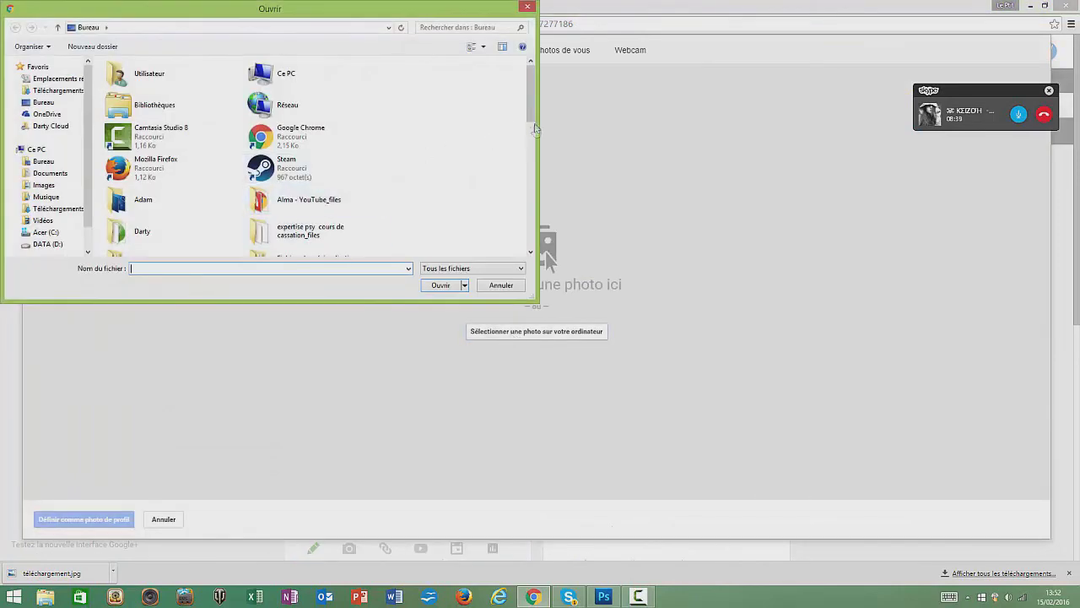
drag(532, 116, 531, 239)
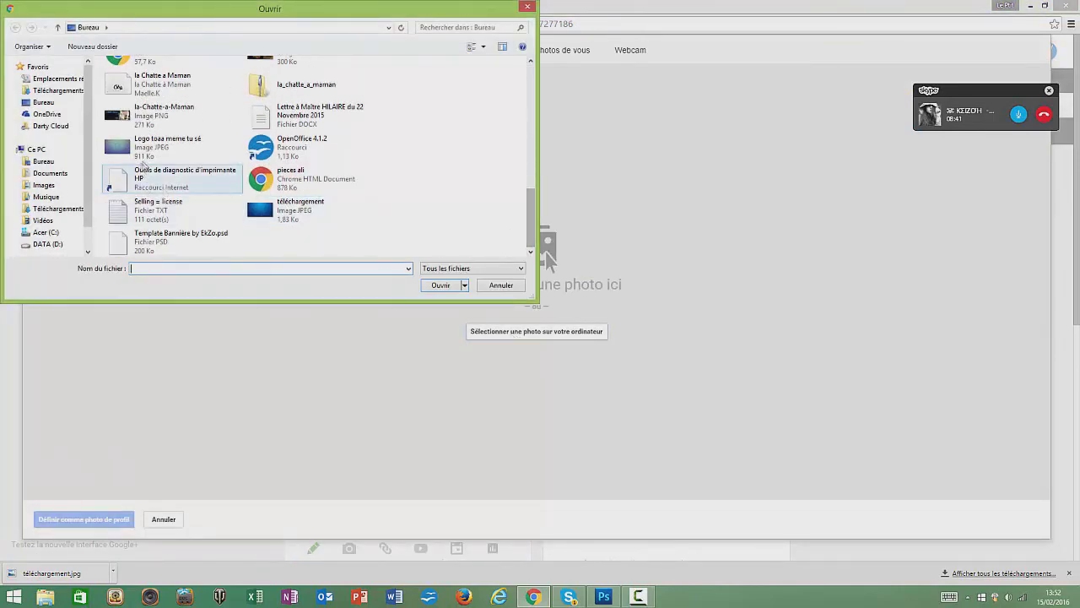
double_click(198, 143)
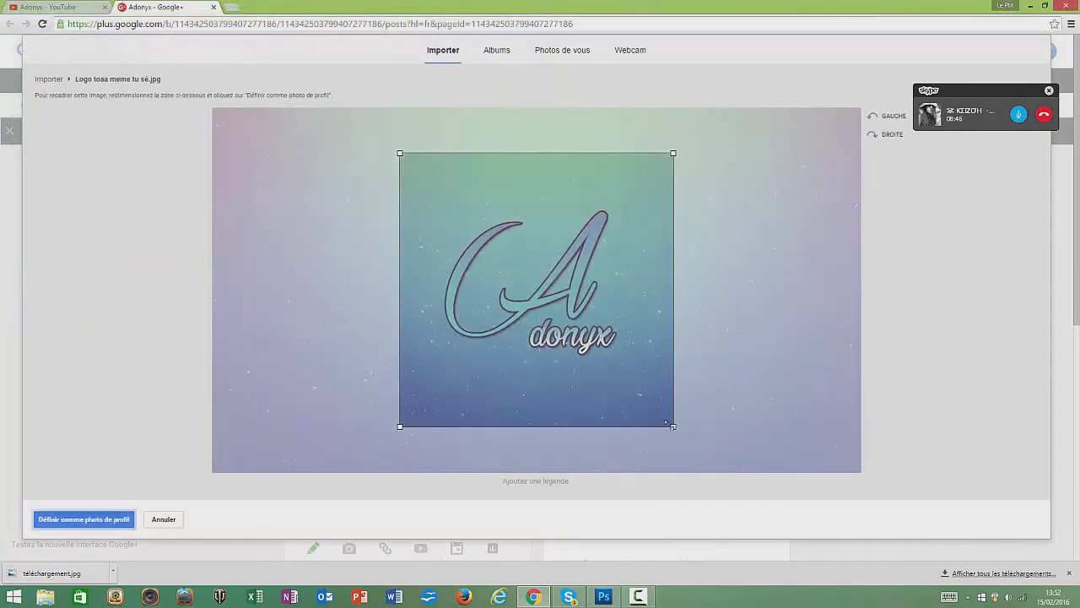
Shrink the square crop closely around the "A donyx" lettering, centre it on the logo and set the result as profile photo
drag(666, 421, 629, 382)
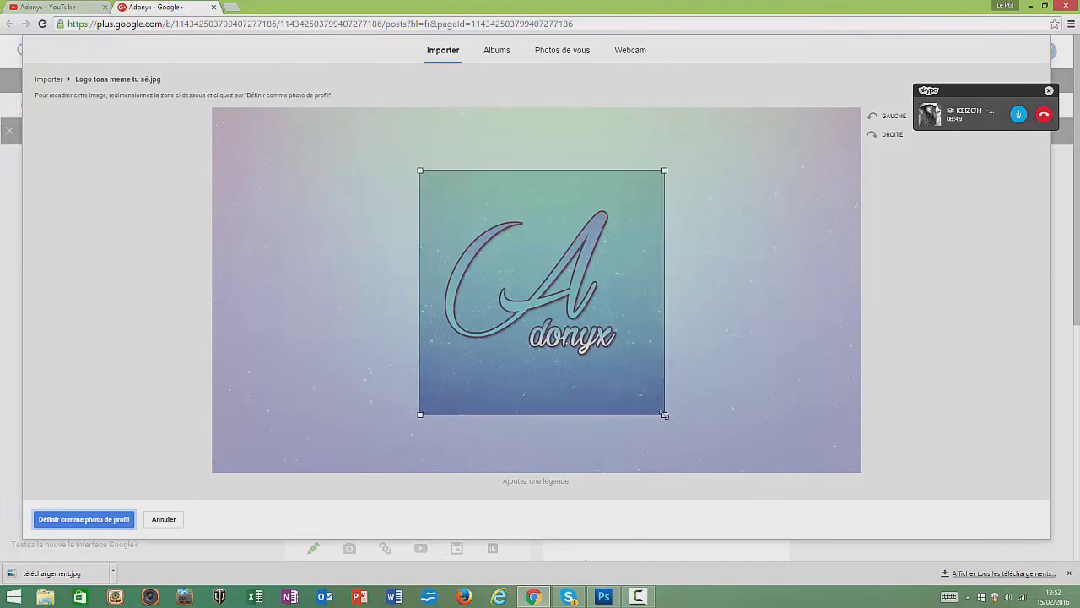
drag(665, 416, 641, 390)
drag(600, 350, 598, 361)
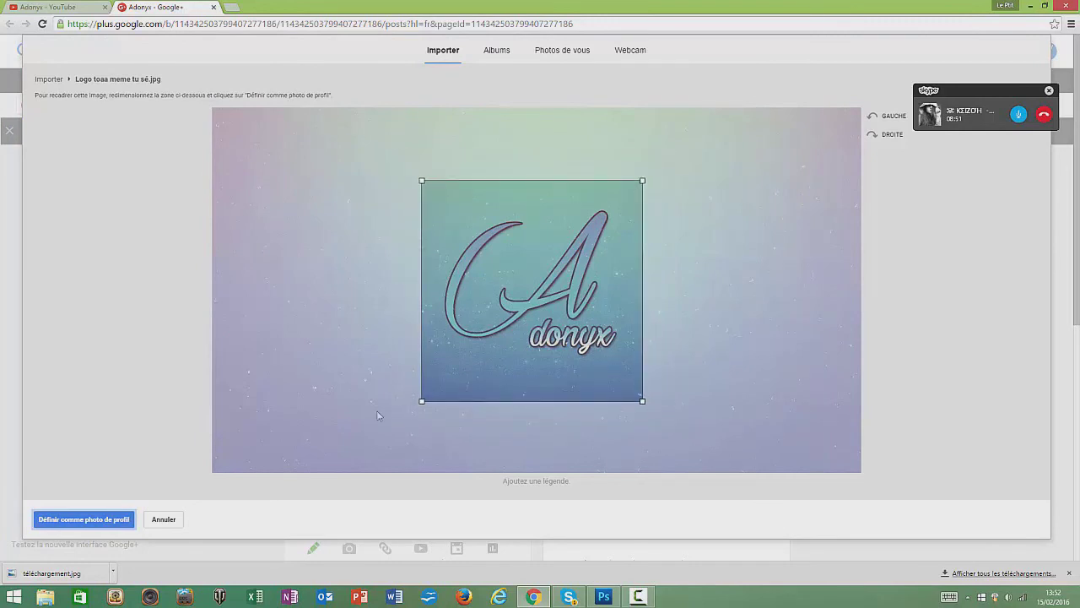
click(124, 520)
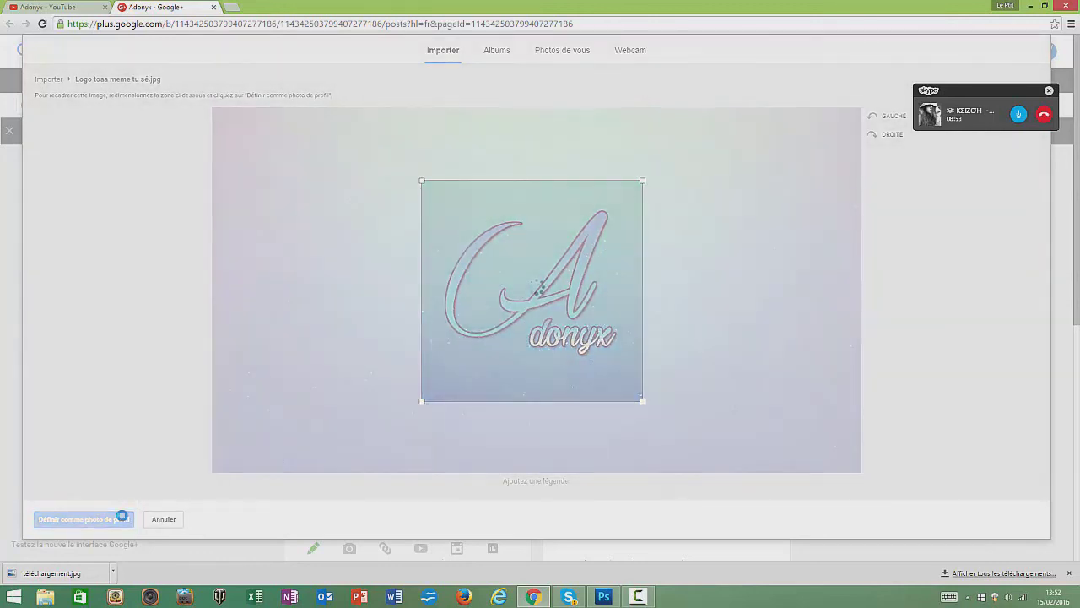